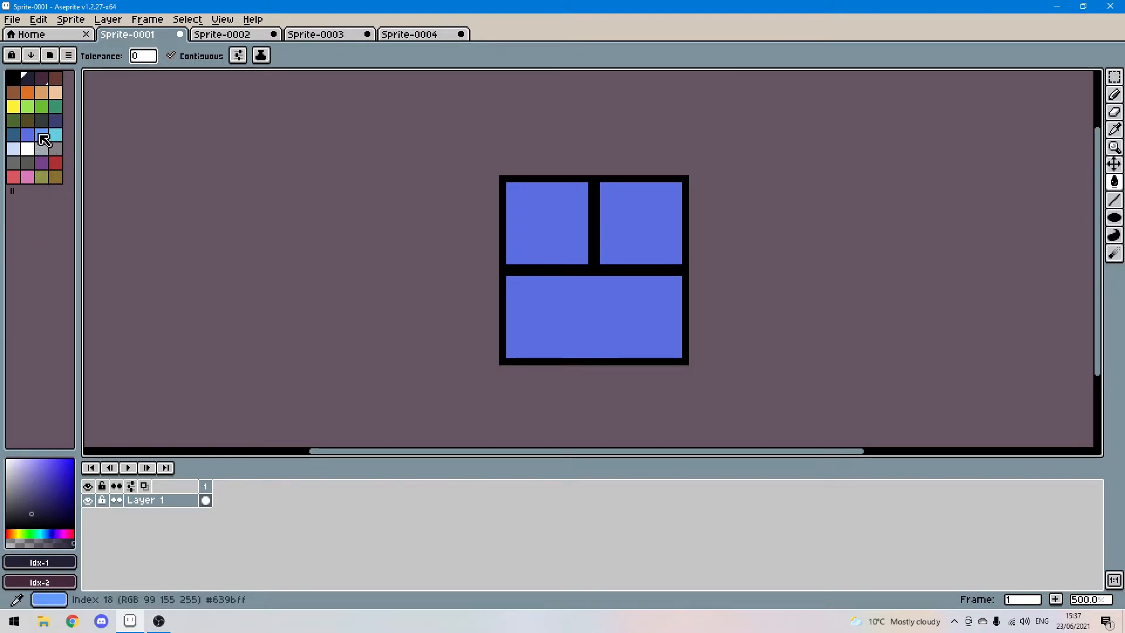
Step: Sample the bricks' base blue #5b6ee1 and set the Pencil to a darker shade of it, HSV 231°, 56, 67
click(40, 136)
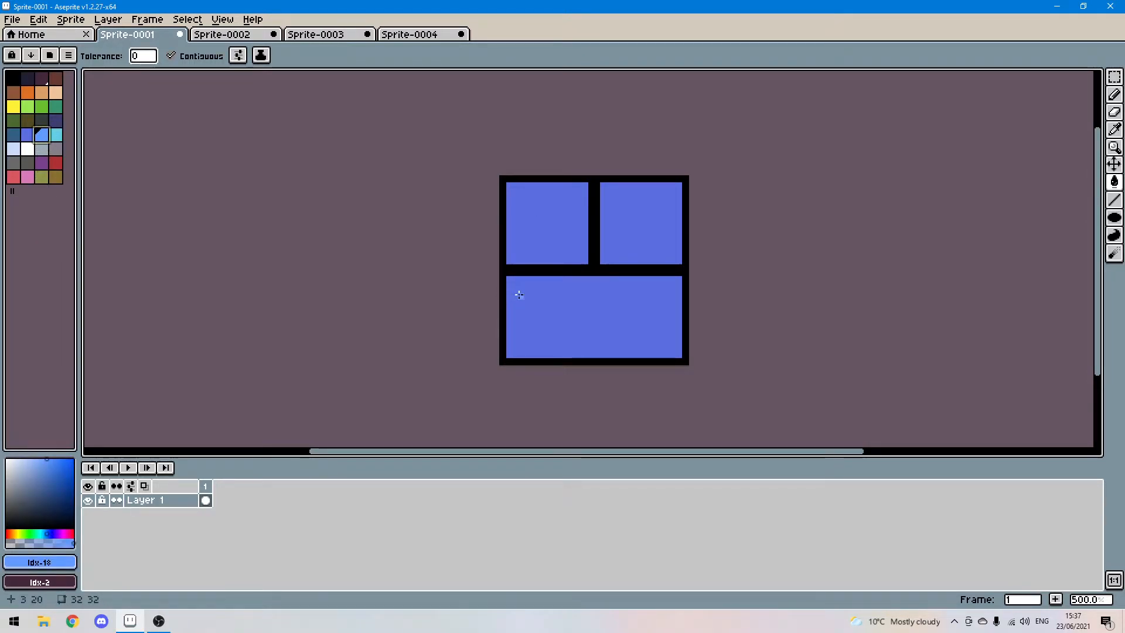
click(27, 135)
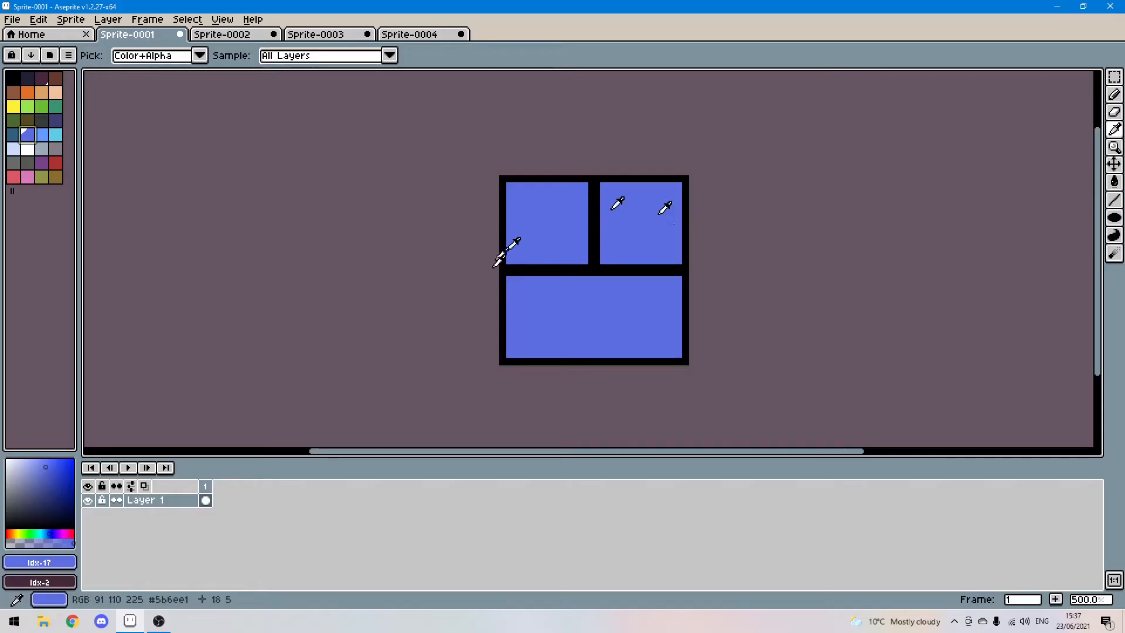
click(643, 223)
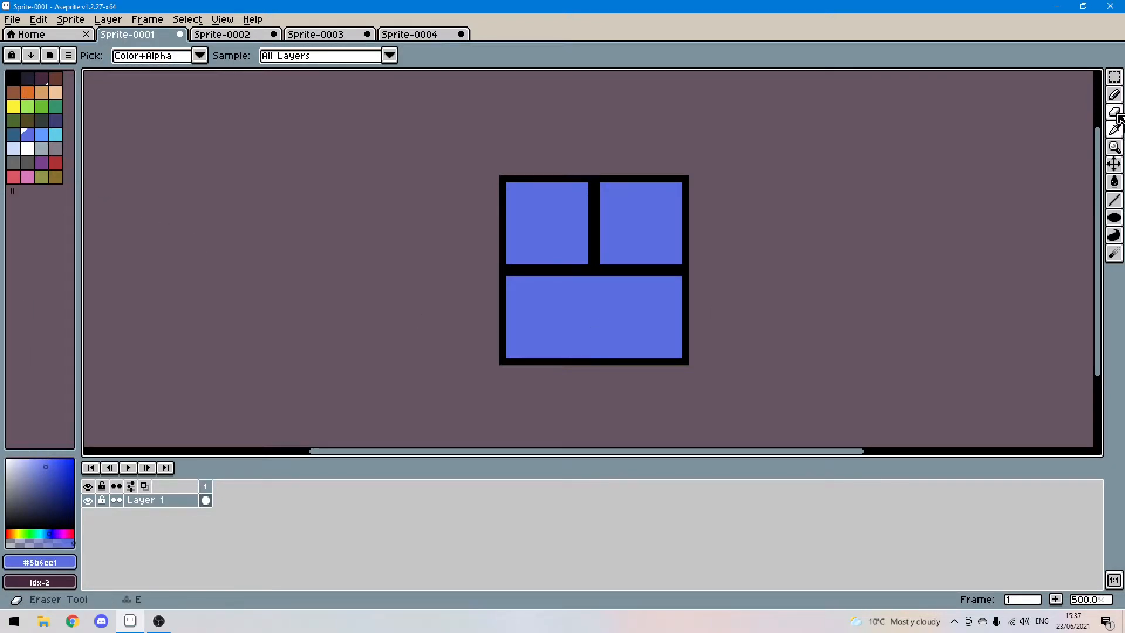
click(1114, 95)
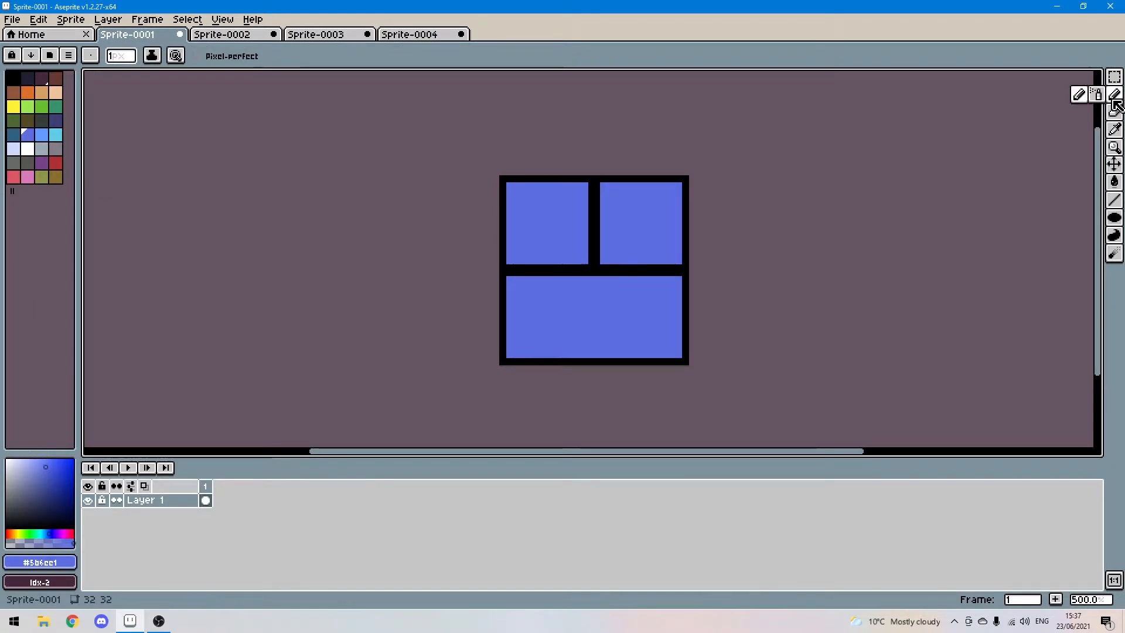
click(46, 479)
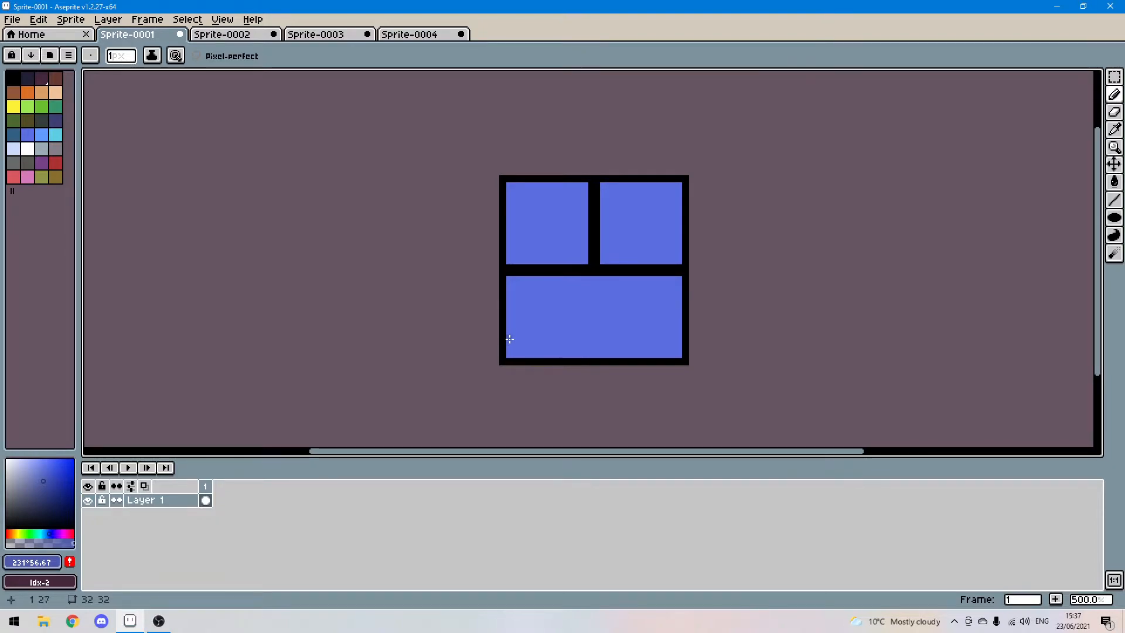
Step: Pencil stepped dark-blue shading into the lower-left corners of all three bricks
mouse_move(509, 339)
mouse_down()
mouse_move(510, 355)
mouse_move(544, 354)
mouse_up()
click(526, 350)
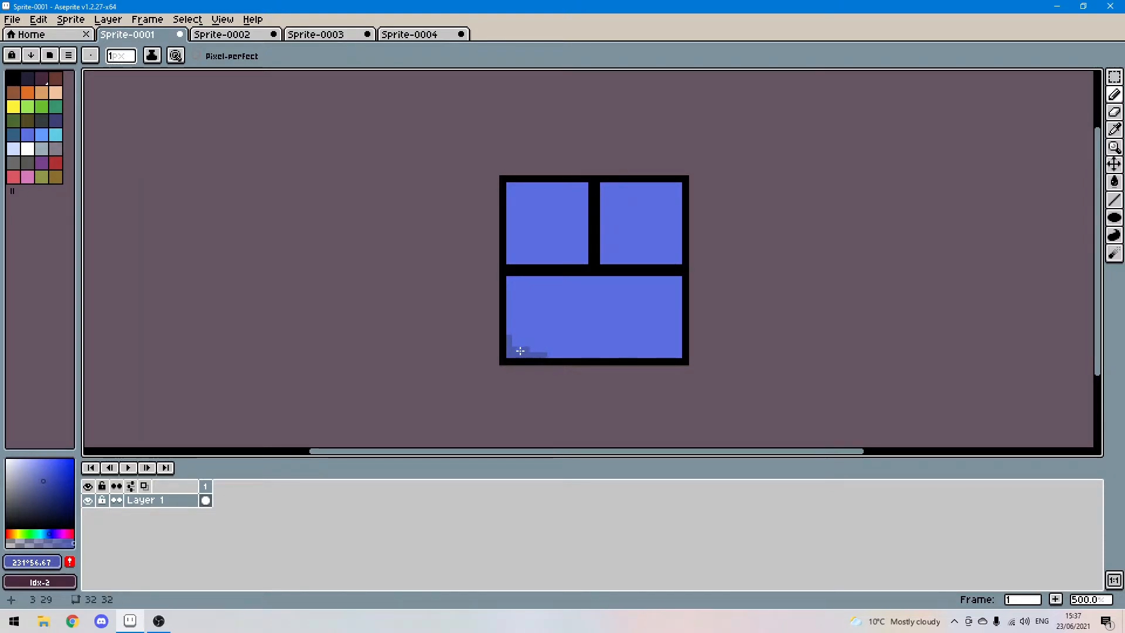
drag(519, 351, 515, 343)
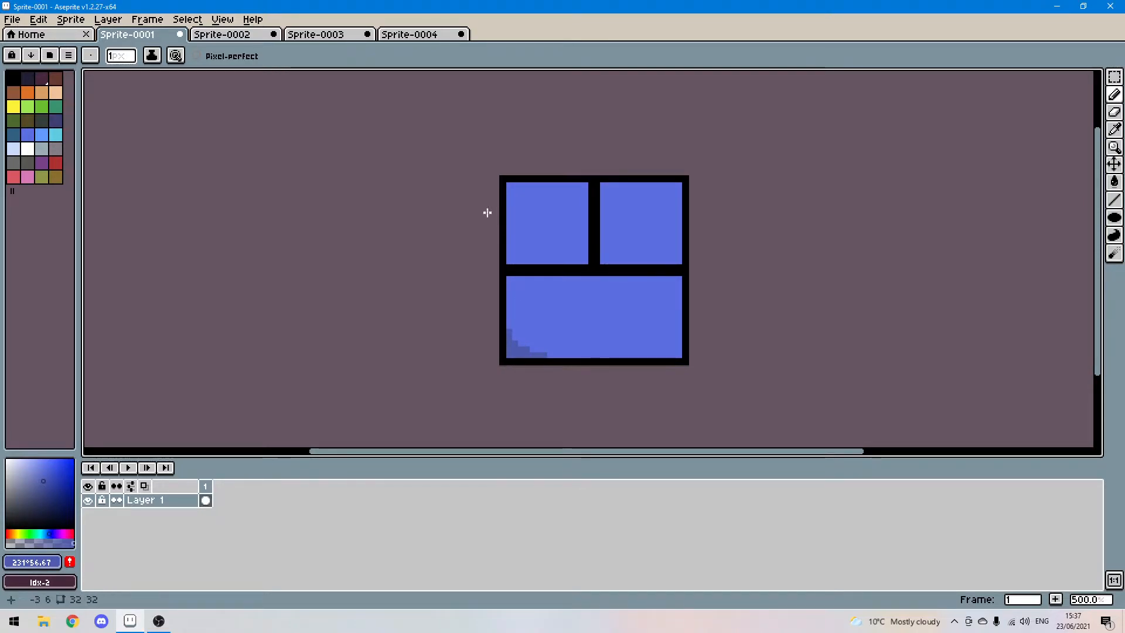
drag(508, 346, 510, 328)
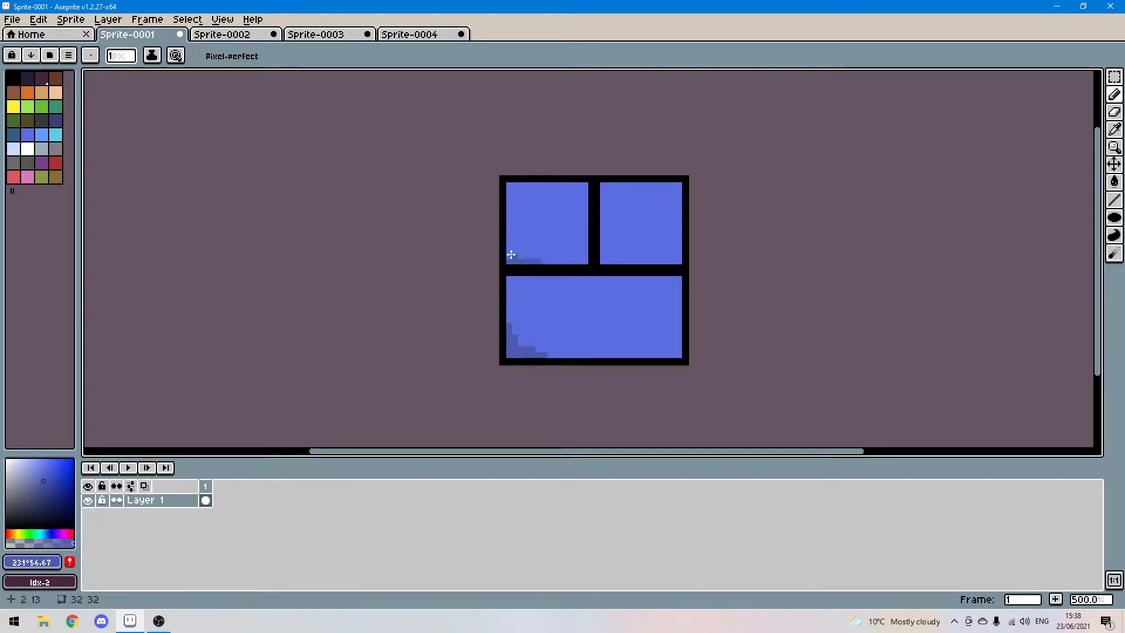
drag(509, 238, 521, 255)
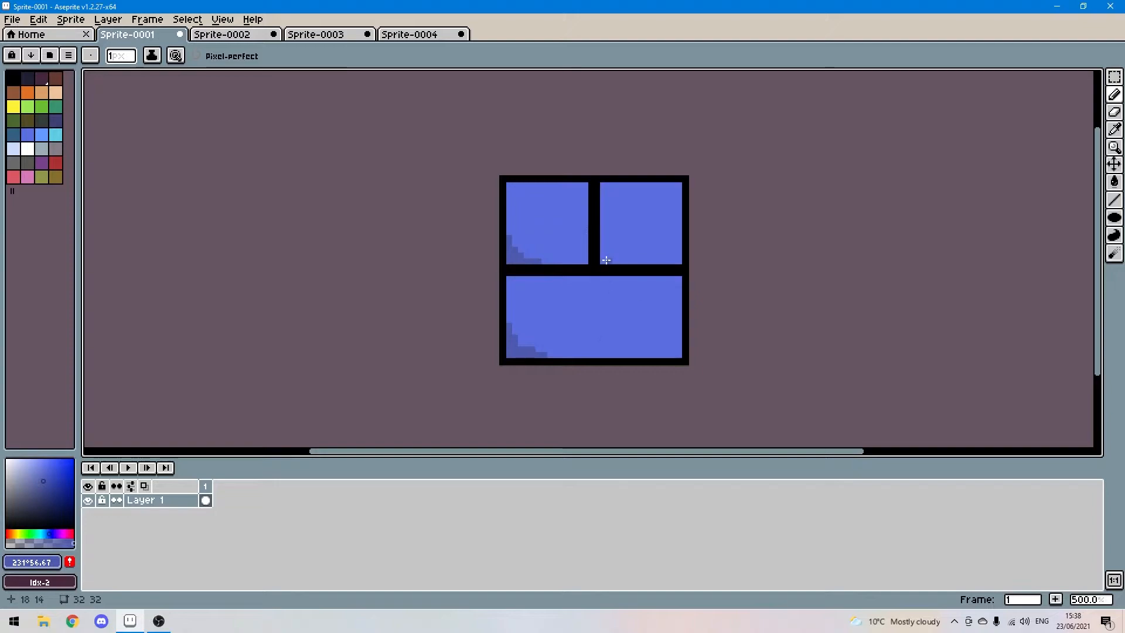
drag(605, 260, 602, 237)
key(ctrl+z)
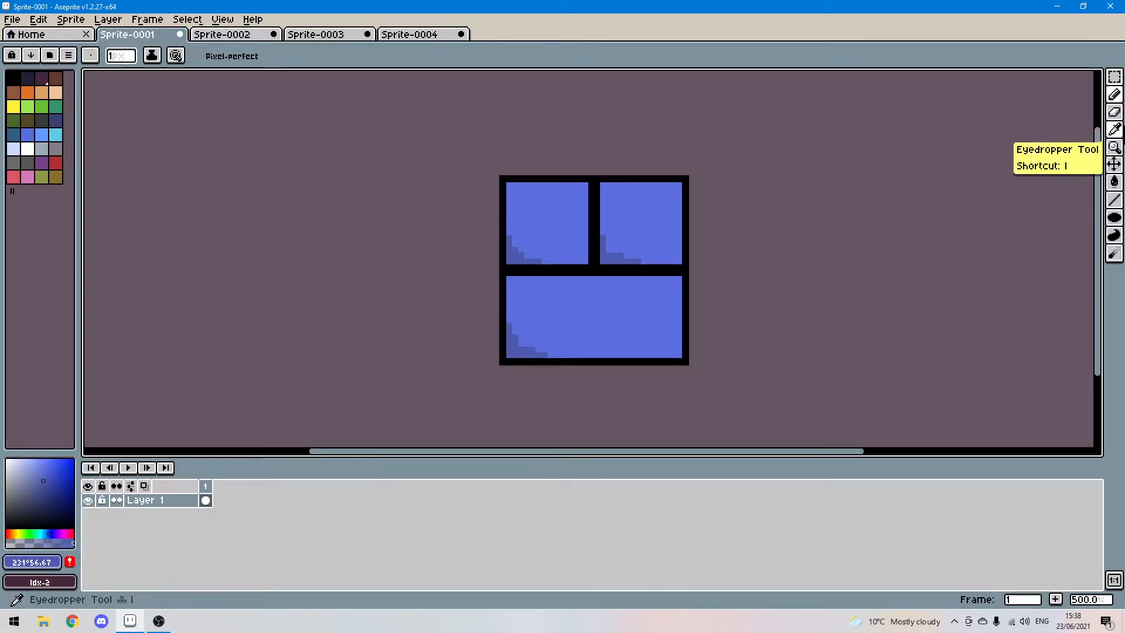
Step: Resample the bricks' base blue #5b6ee1 and set the Pencil to a lighter shade of it, HSV 231°, 38, 98
click(1115, 130)
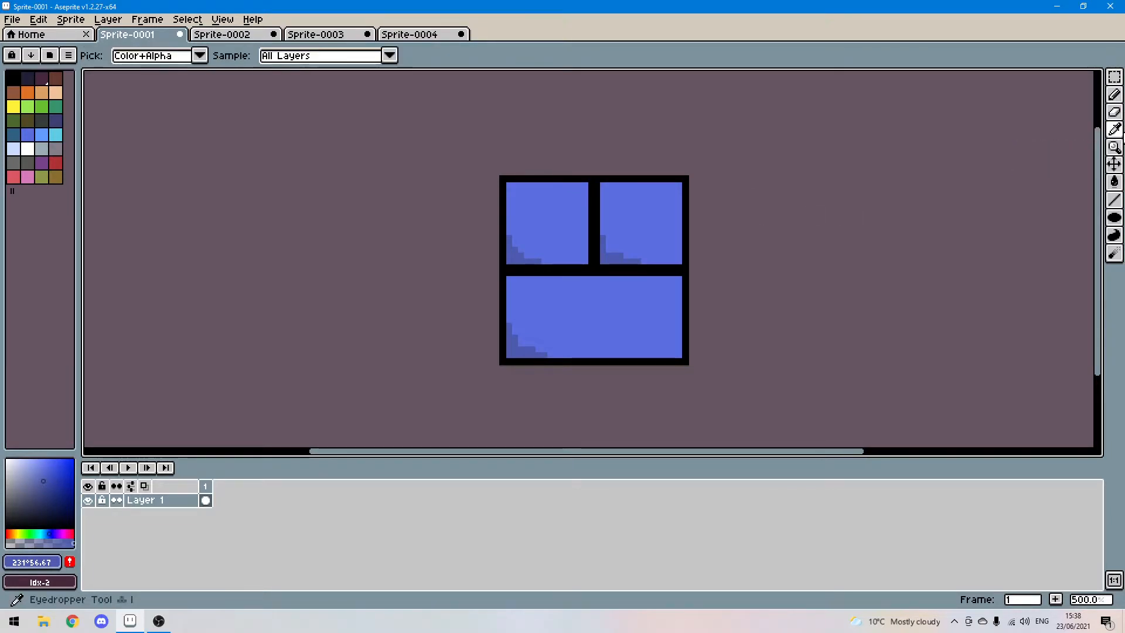
click(658, 221)
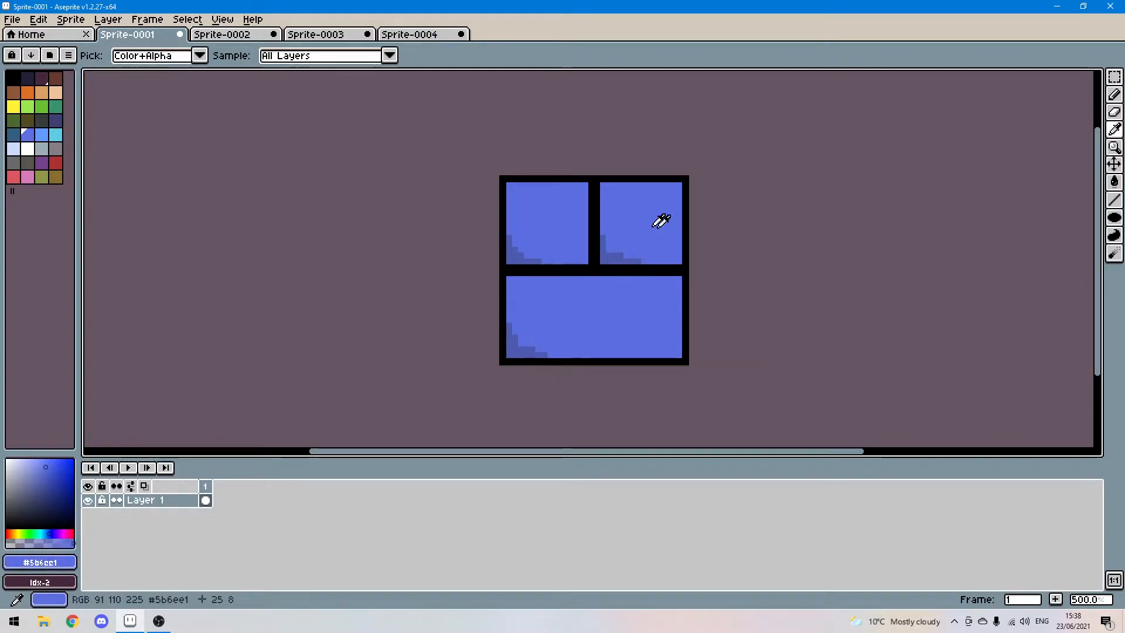
click(1115, 98)
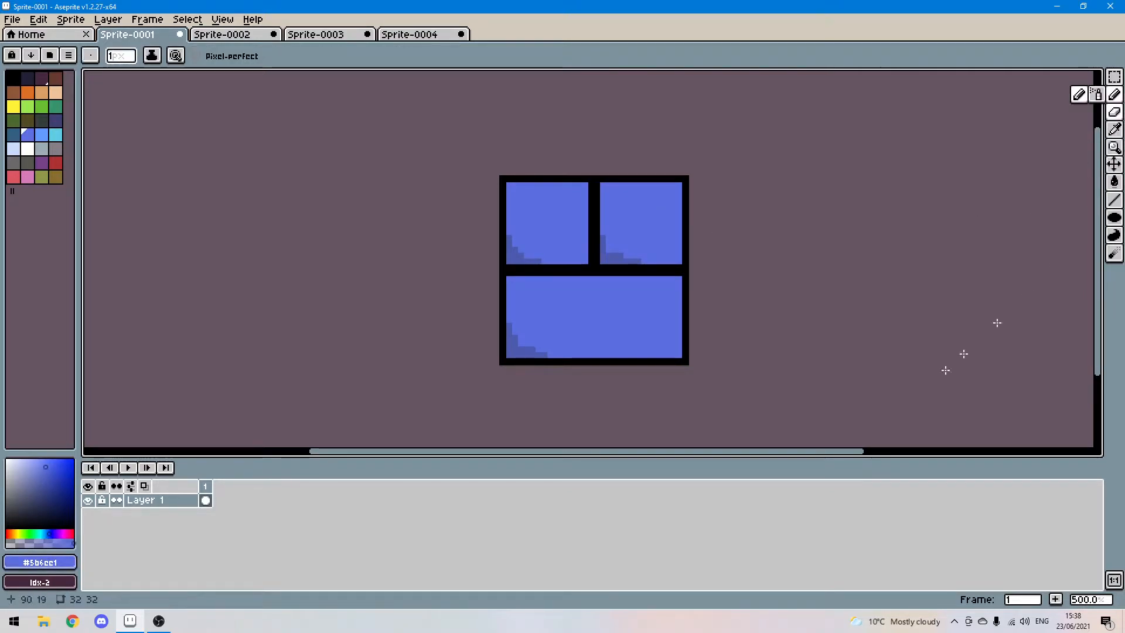
click(45, 457)
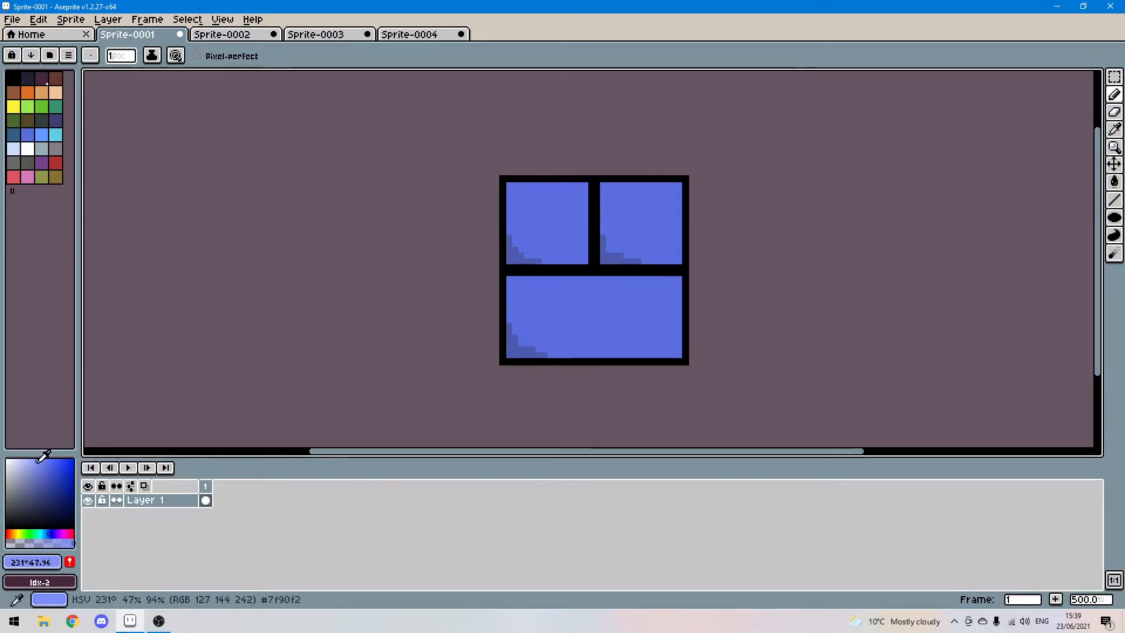
drag(47, 460, 45, 458)
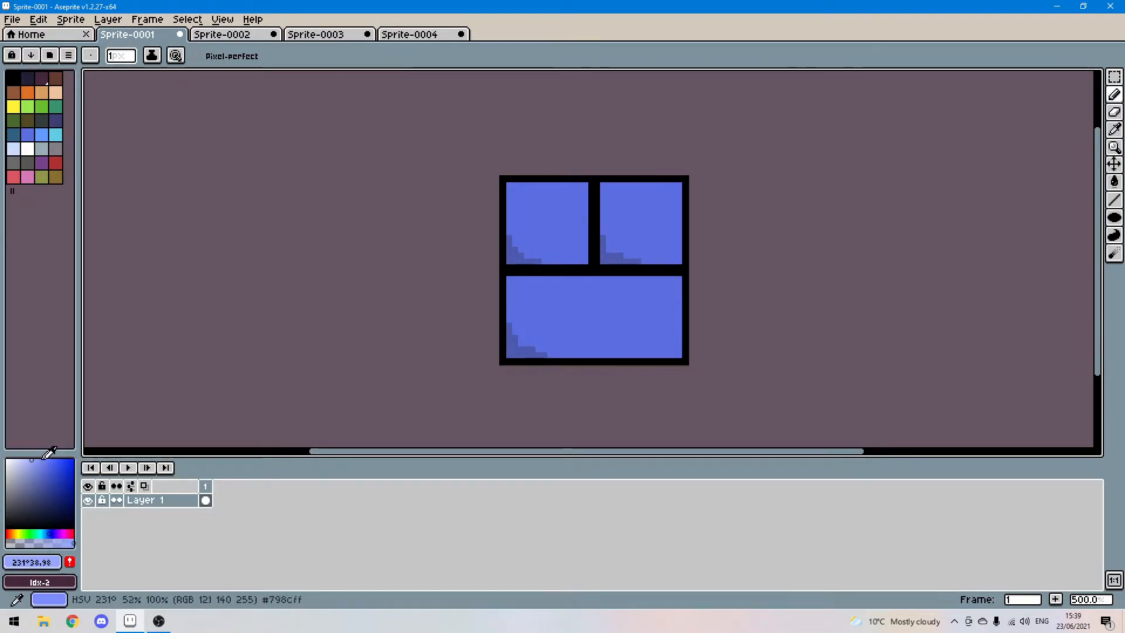
Step: Pencil stepped light-blue highlights into the upper-right corners of all three bricks
click(679, 281)
mouse_move(680, 281)
mouse_down()
mouse_move(637, 280)
mouse_move(675, 294)
mouse_up()
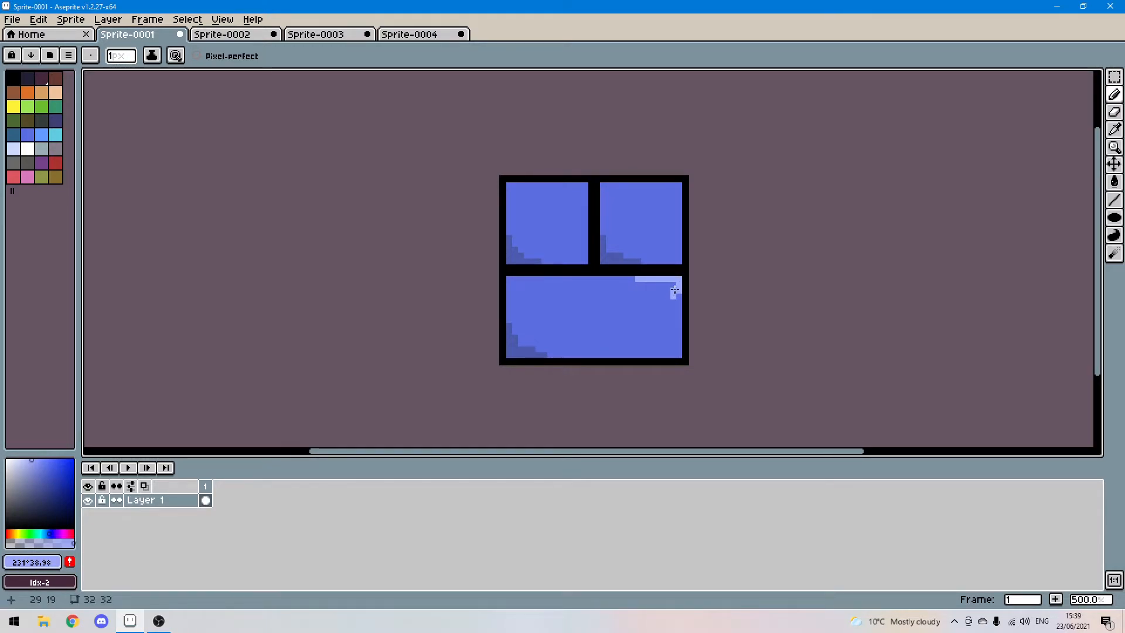
key(ctrl+z)
mouse_move(679, 285)
mouse_down()
mouse_move(679, 301)
mouse_move(674, 291)
mouse_up()
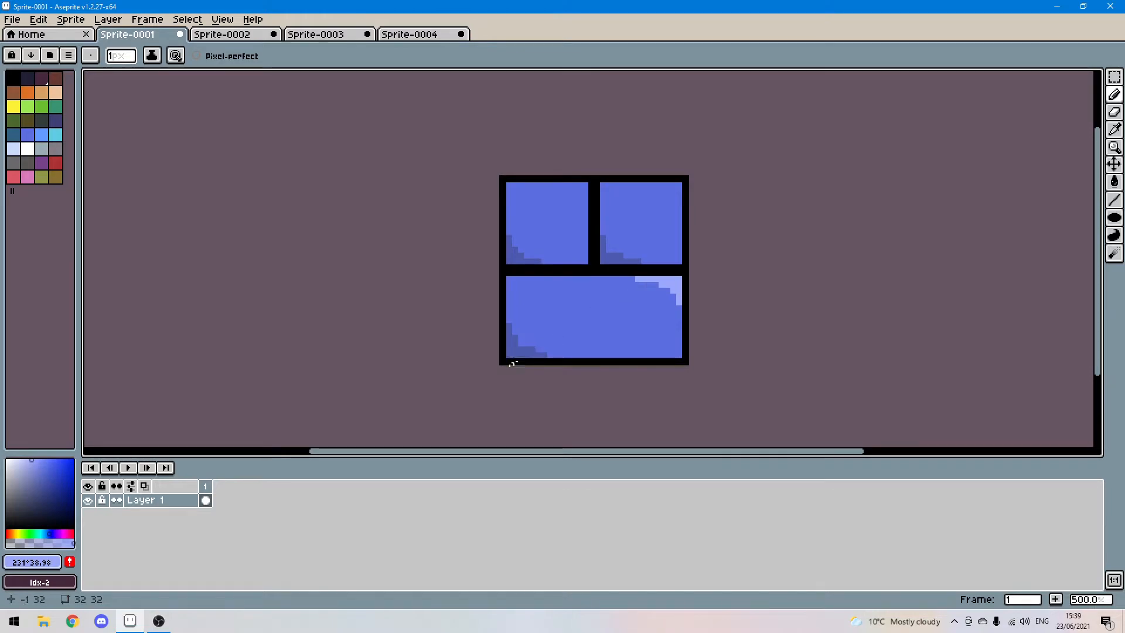
mouse_move(586, 183)
mouse_down()
mouse_move(584, 208)
mouse_move(555, 185)
mouse_up()
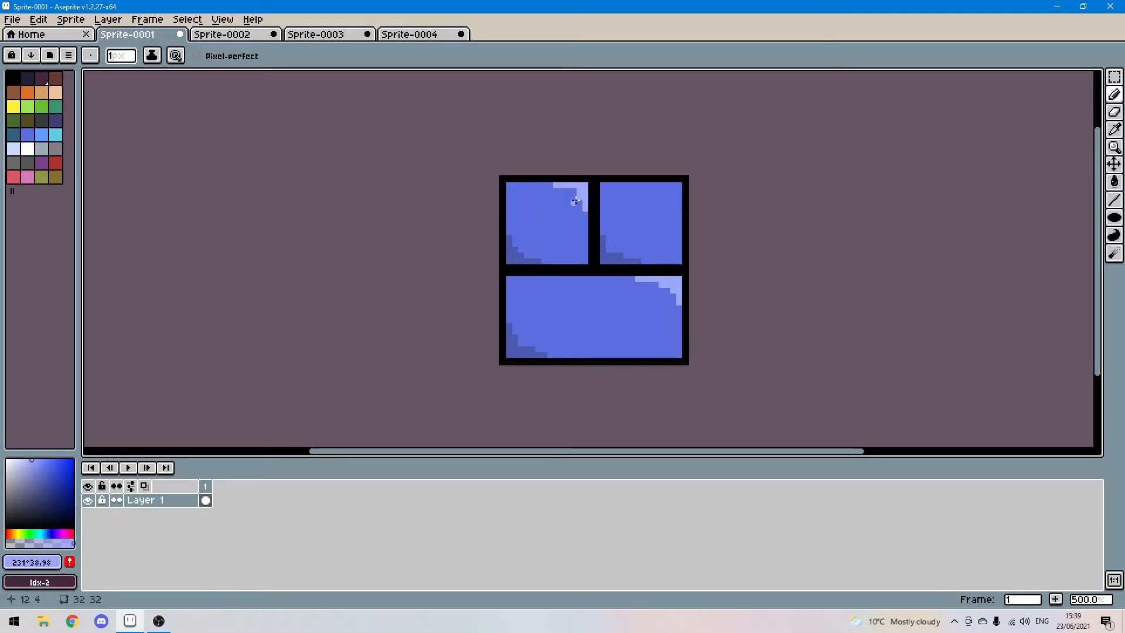
mouse_move(677, 185)
mouse_down()
mouse_move(679, 208)
mouse_move(648, 185)
mouse_up()
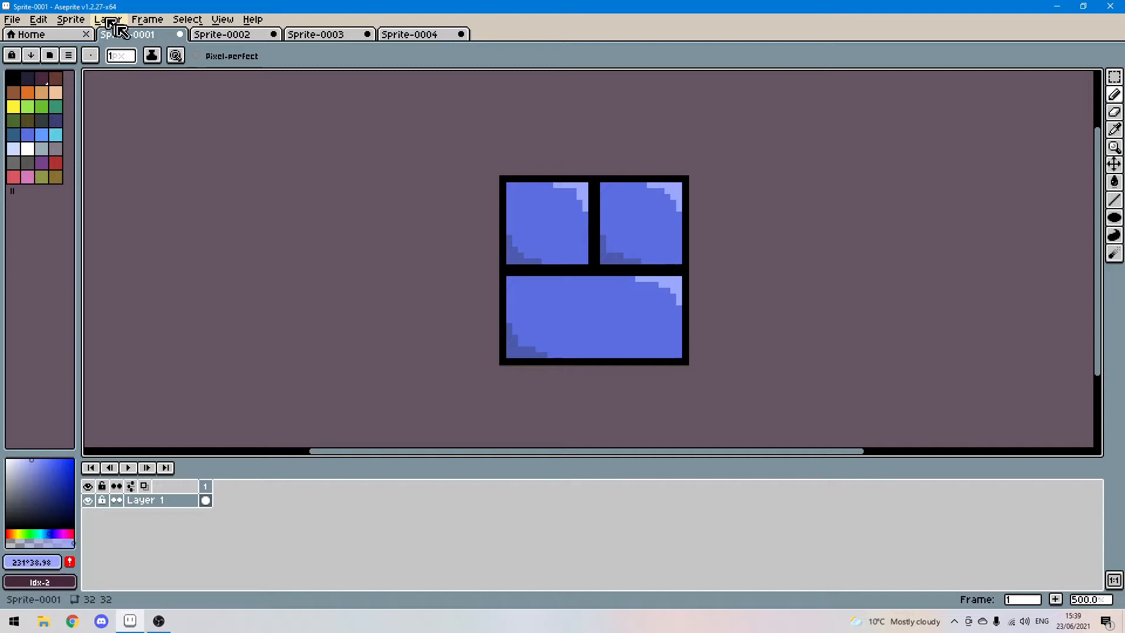
Step: In Sprite-0002, sample the circle's orange #df7126 and set the Pencil to a darker shade, HSV 24°, 85, 72
click(224, 34)
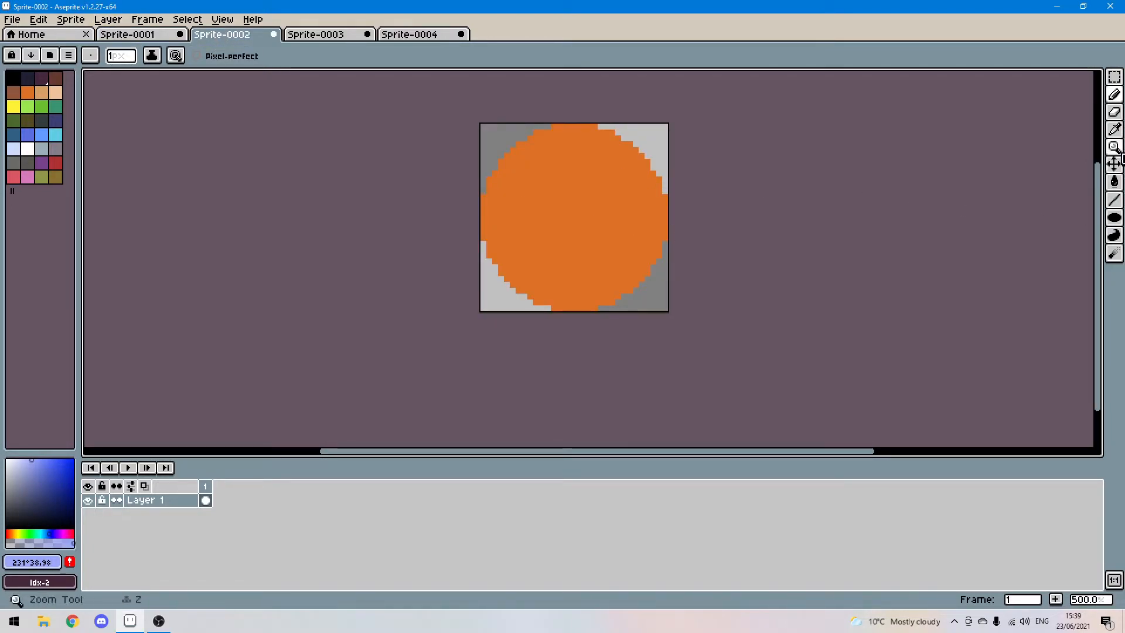
click(1116, 131)
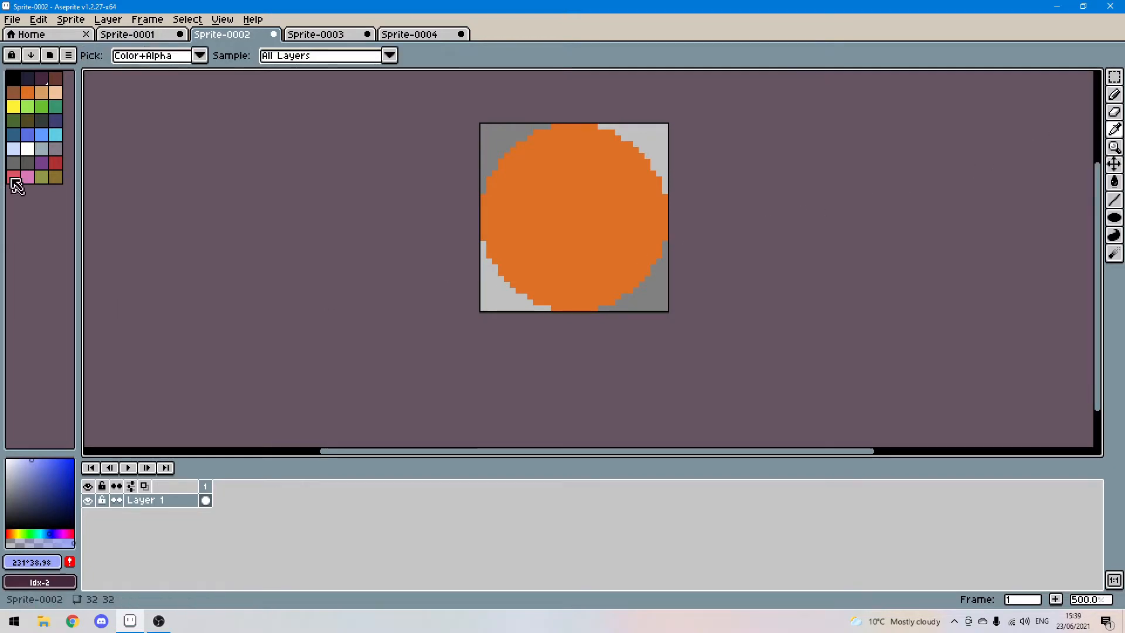
click(610, 194)
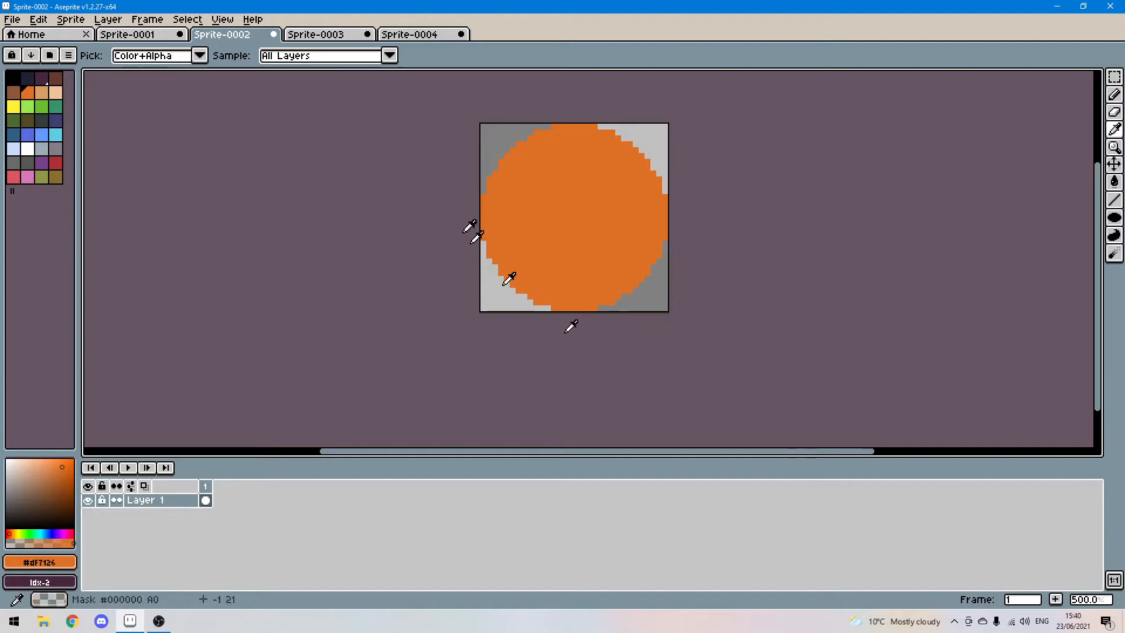
click(1115, 94)
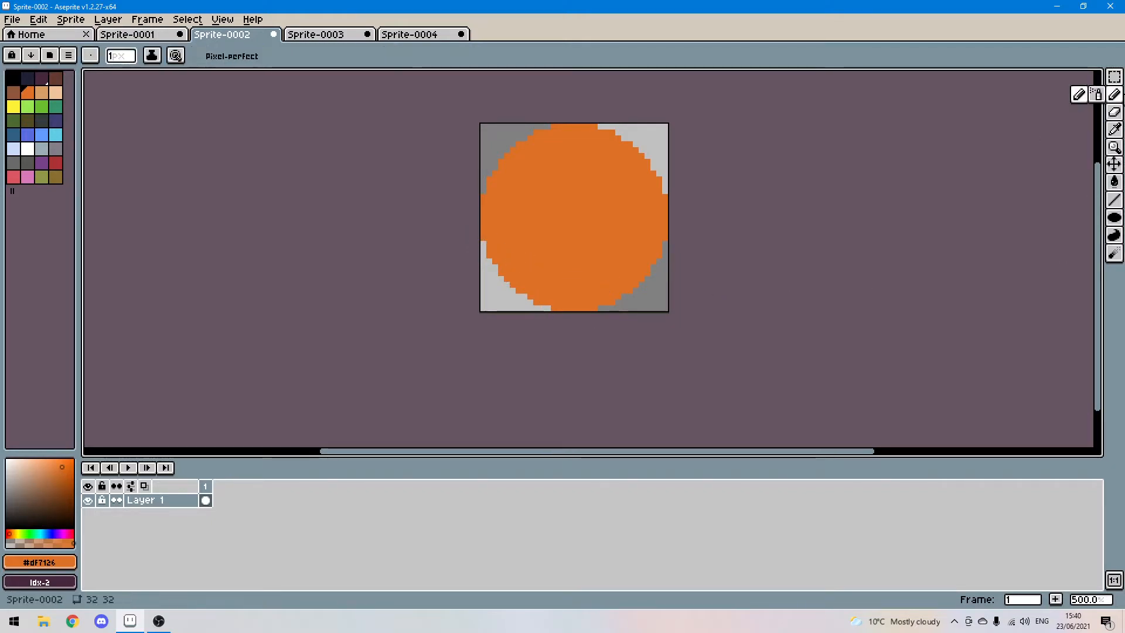
click(62, 472)
click(64, 475)
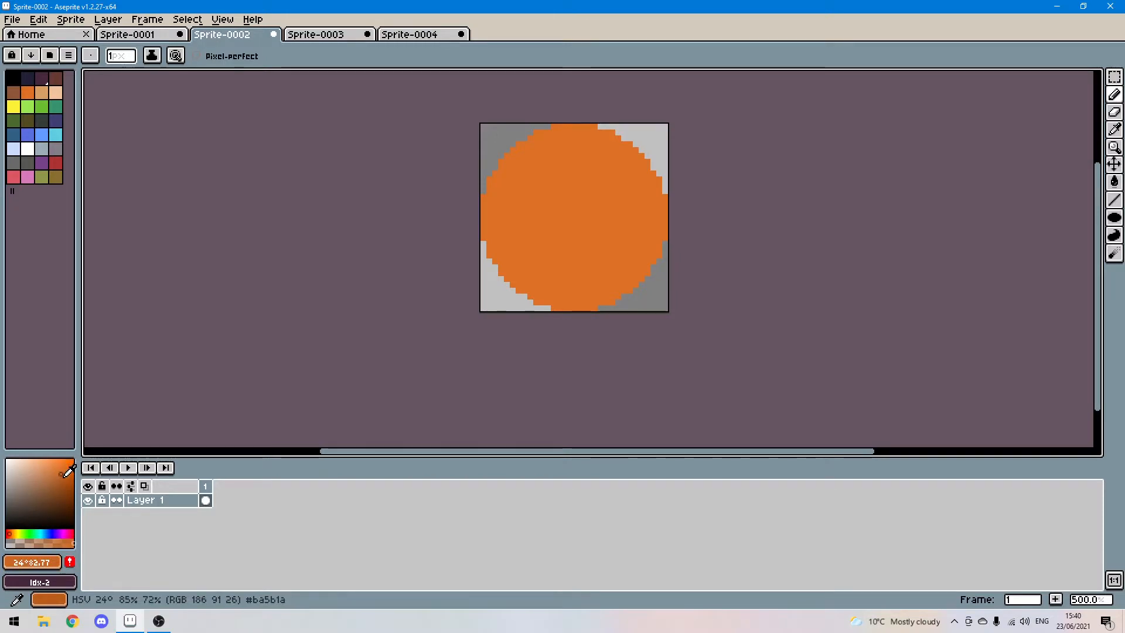
click(63, 477)
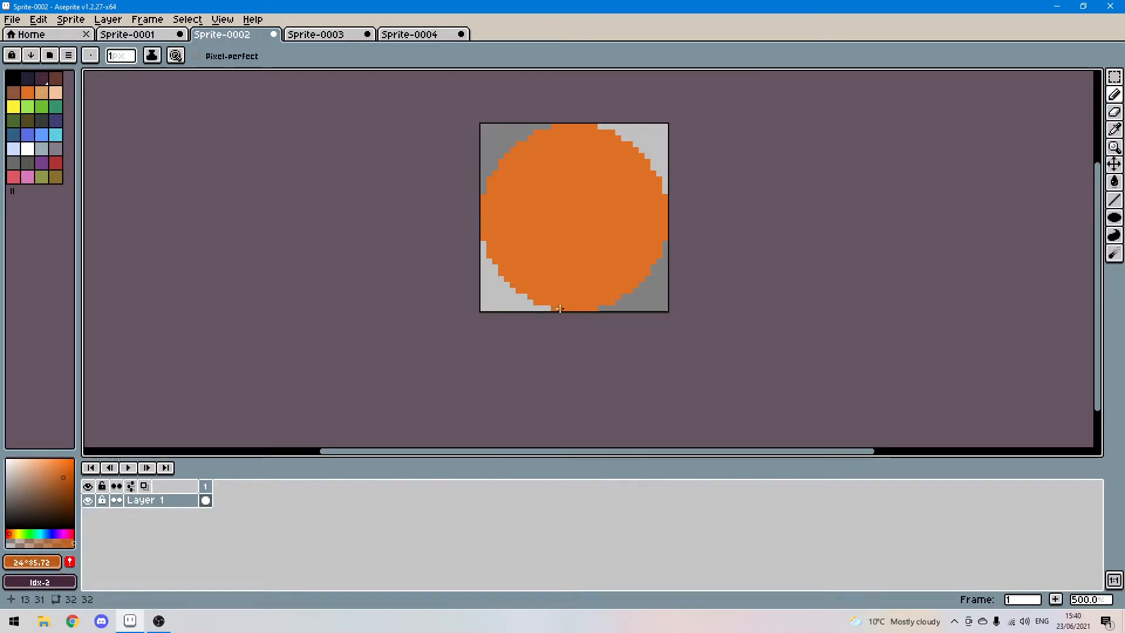
Step: Pencil a one-pixel dark-orange shadow line along the circle's lower-left edge
scroll(554, 308, up, 4)
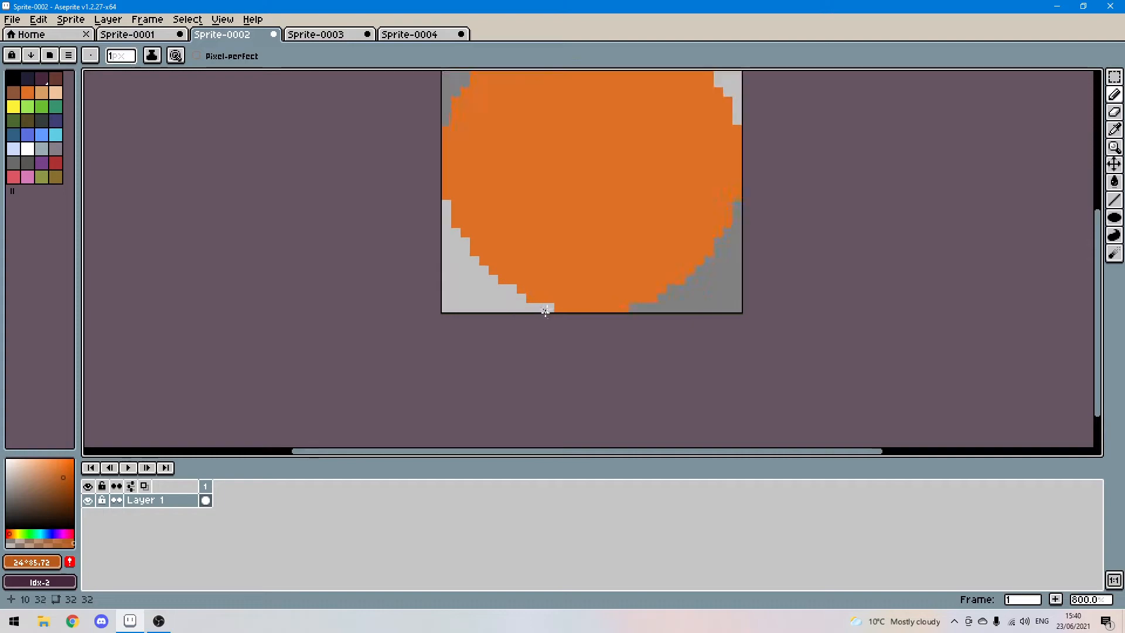
mouse_move(561, 306)
mouse_down()
mouse_move(527, 290)
mouse_move(487, 266)
mouse_up()
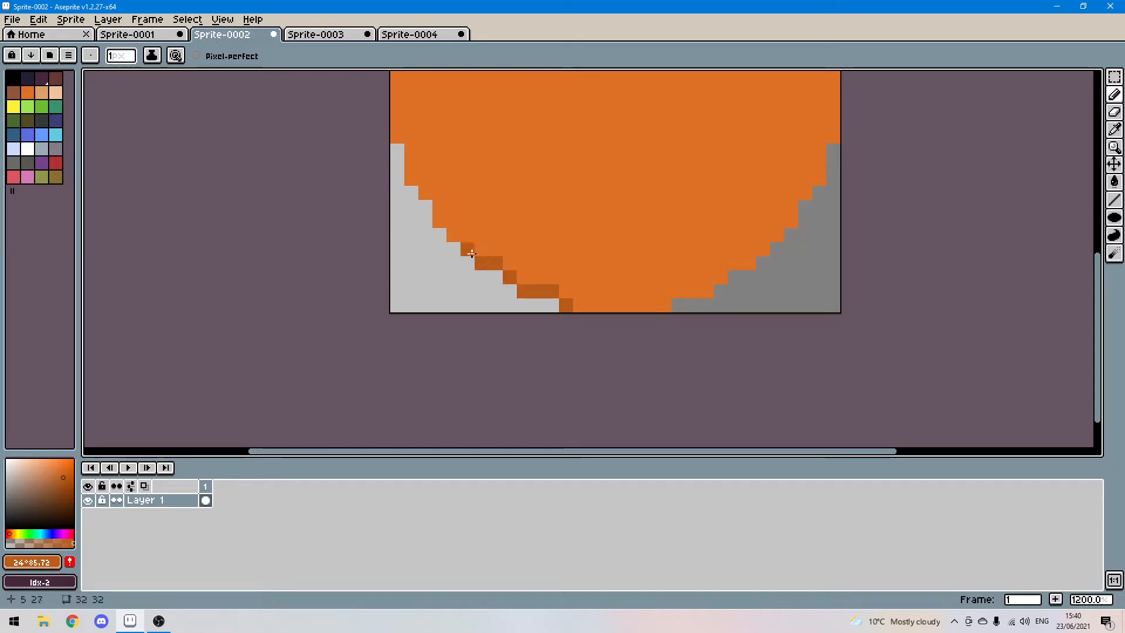
drag(440, 215, 429, 195)
click(412, 170)
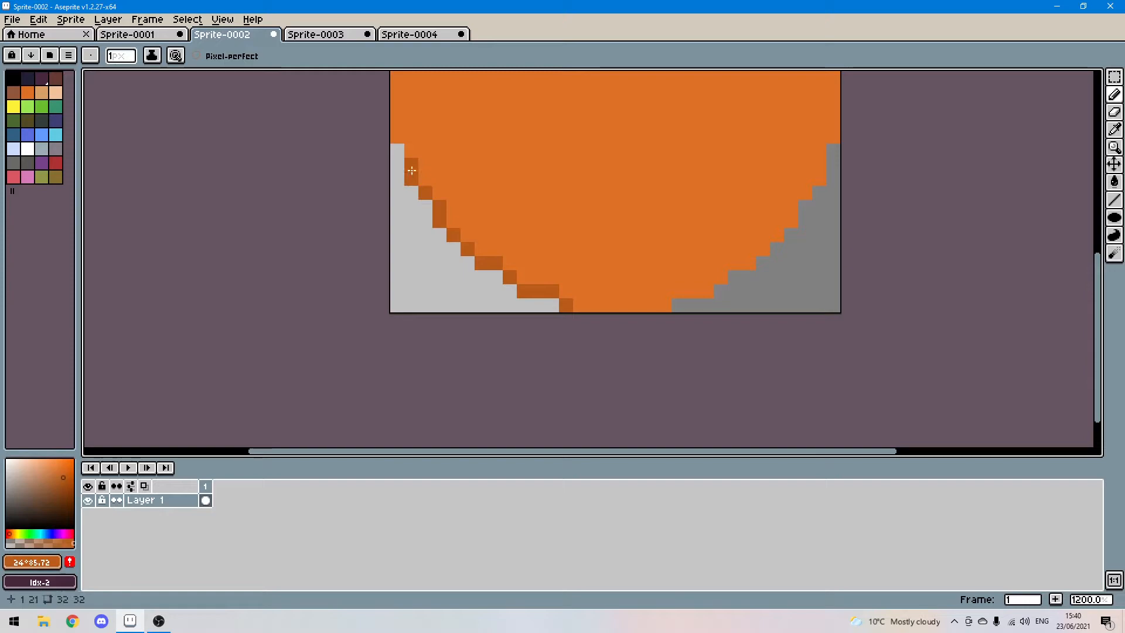
click(411, 151)
click(397, 136)
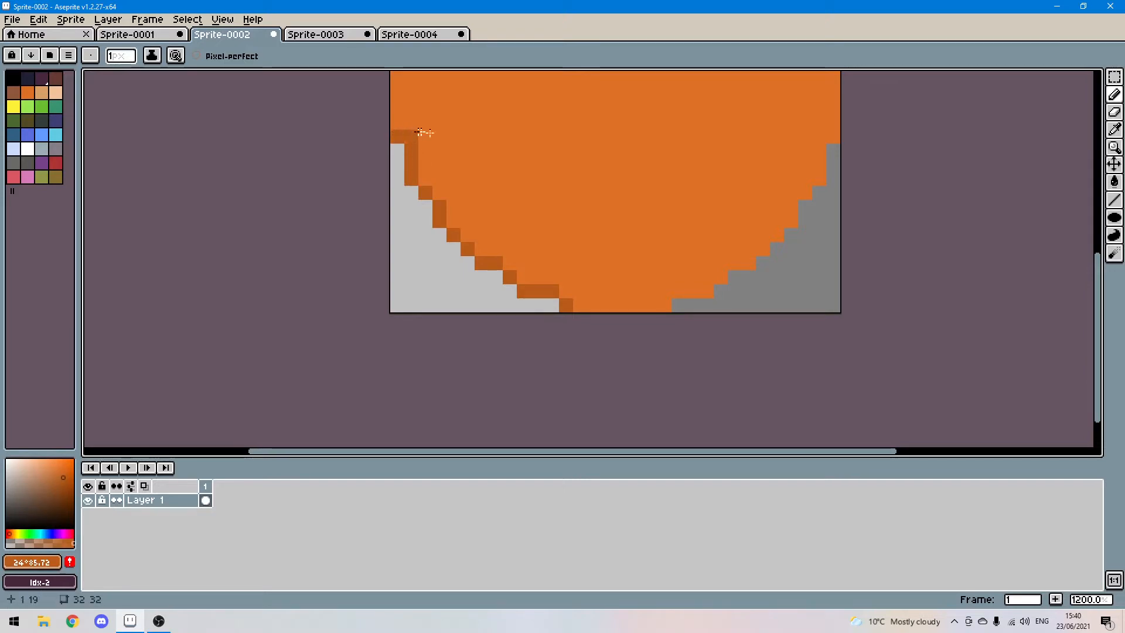
Step: Thicken the circle's lower-left shadow with a second row of dark-orange pixels along its inner side
scroll(465, 191, down, 2)
drag(466, 190, 485, 312)
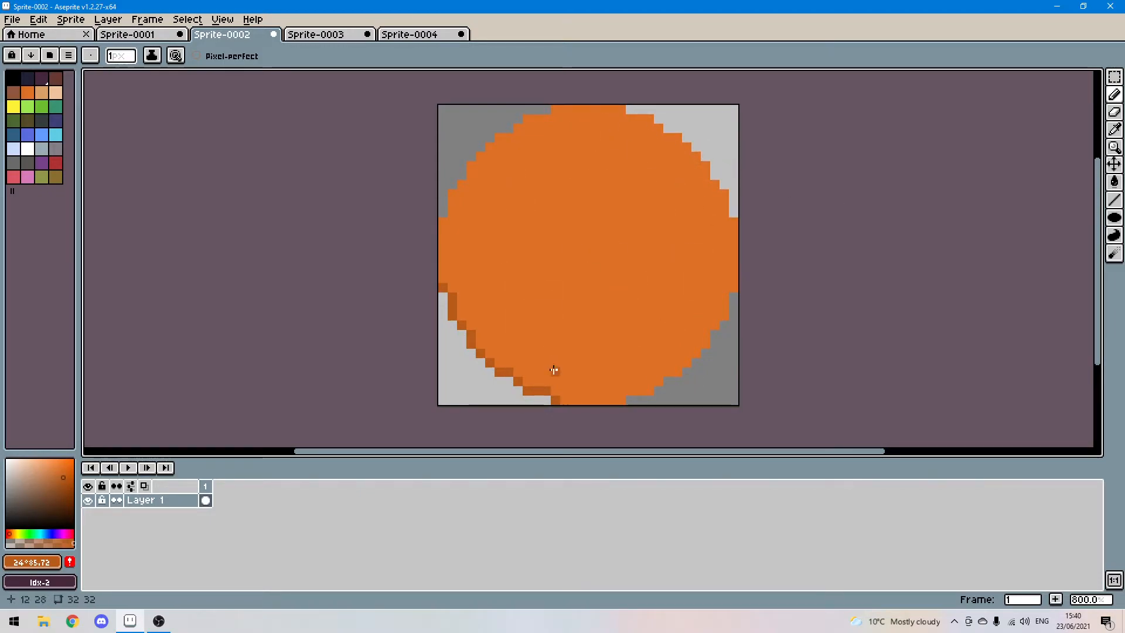
drag(547, 384, 526, 381)
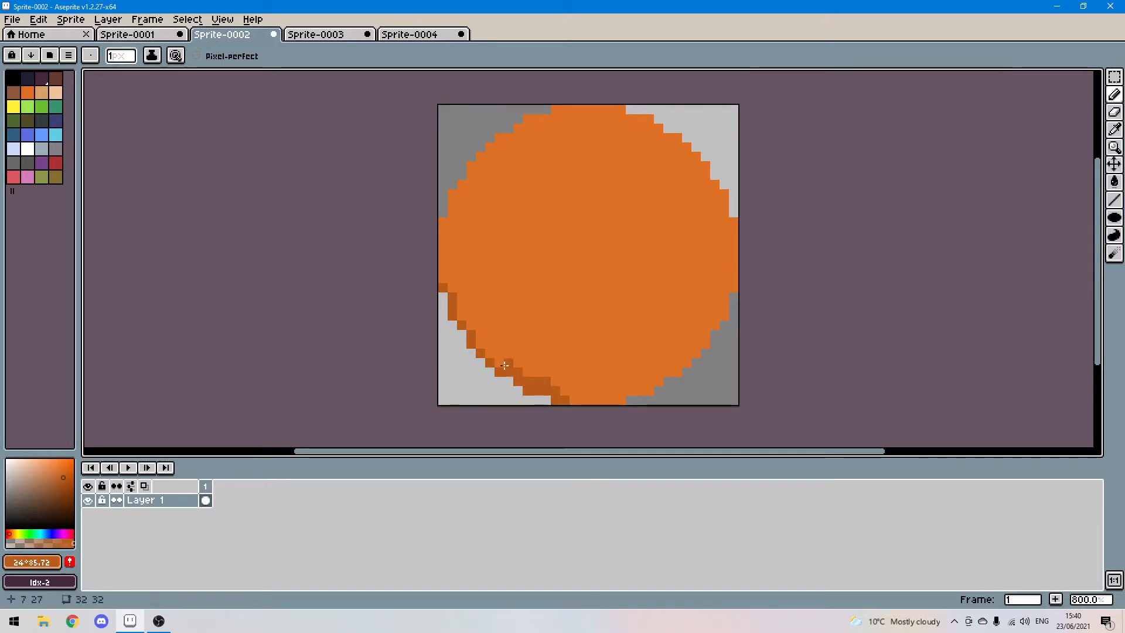
drag(505, 366, 489, 352)
click(481, 345)
click(471, 329)
click(462, 309)
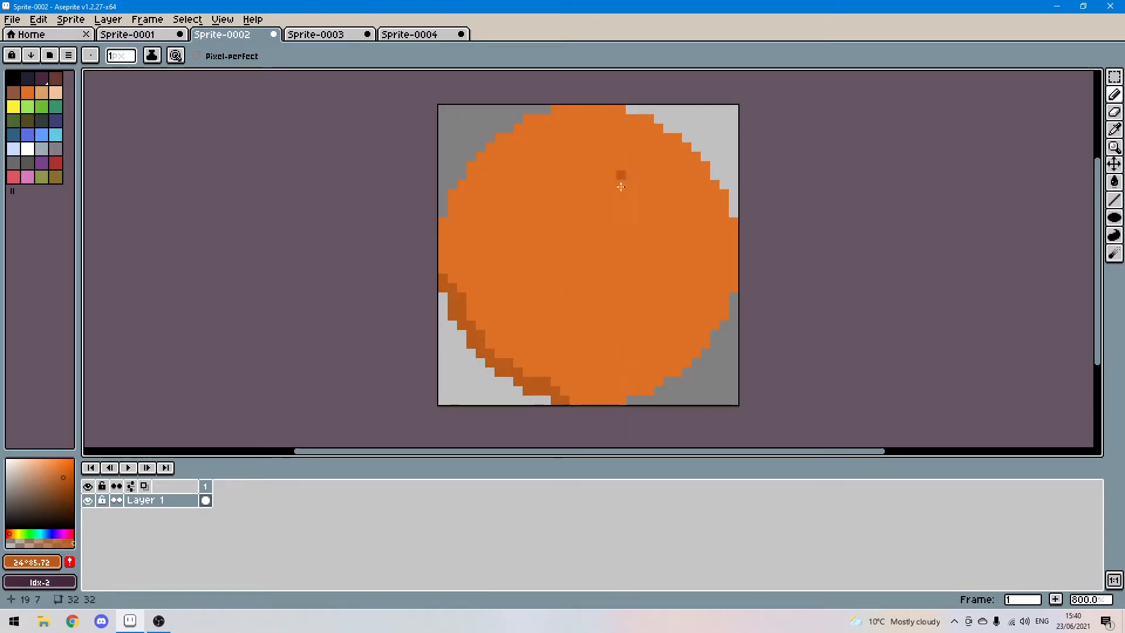
Step: Set the Pencil to a lighter orange, HSV 24°, 77, 98, and line the circle's upper-right edge with a one-pixel highlight
click(1117, 132)
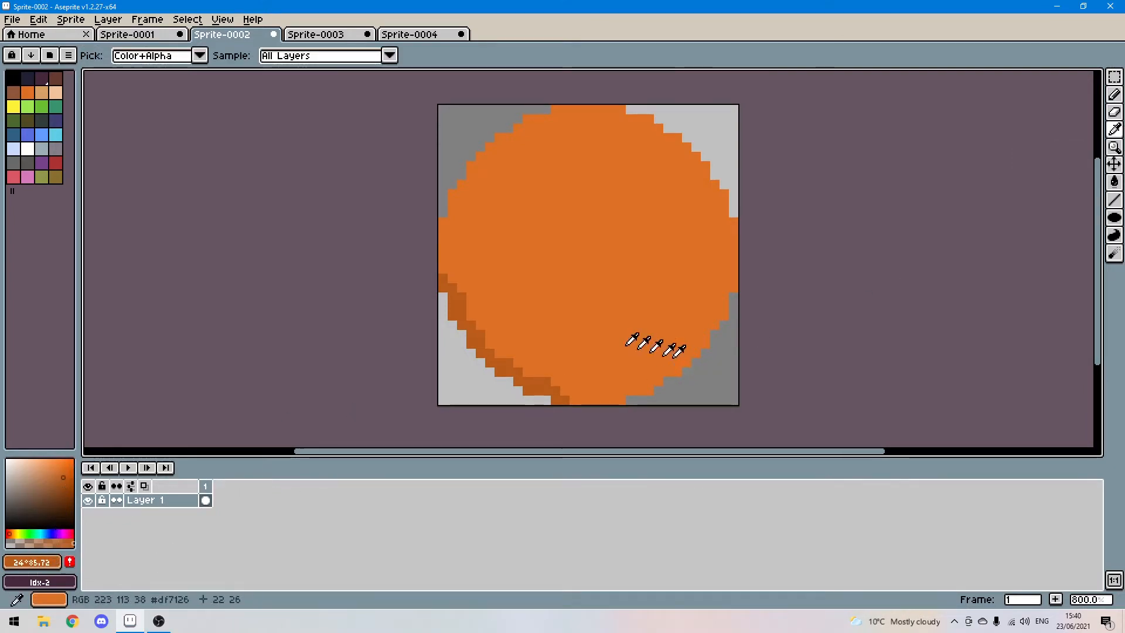
click(1115, 95)
click(59, 459)
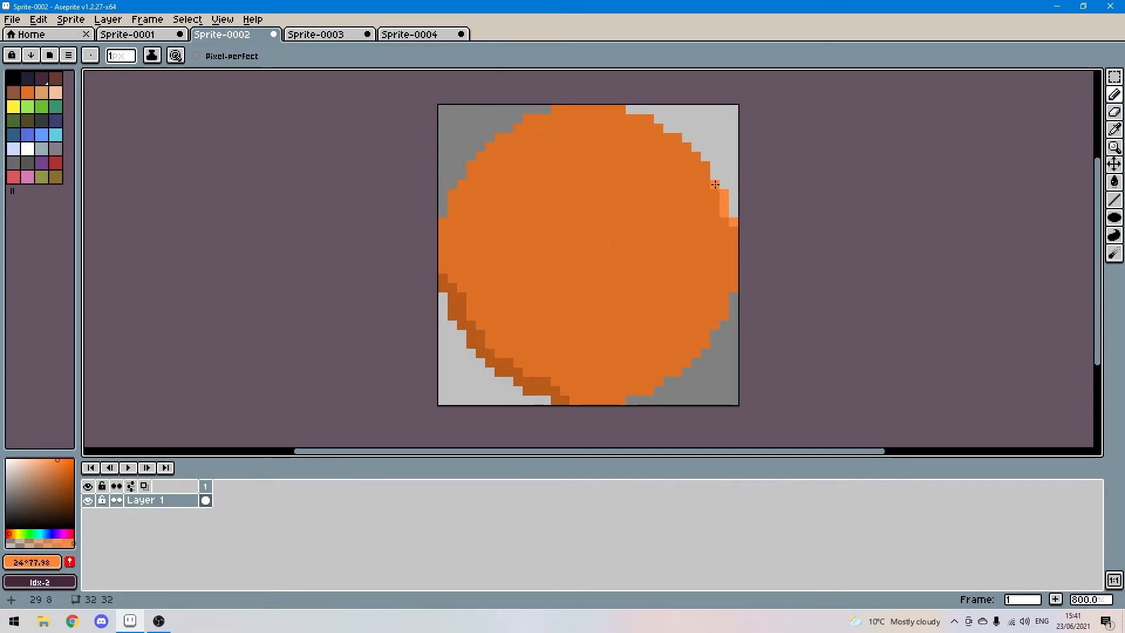
mouse_move(705, 174)
mouse_down()
mouse_move(676, 135)
mouse_move(615, 111)
mouse_up()
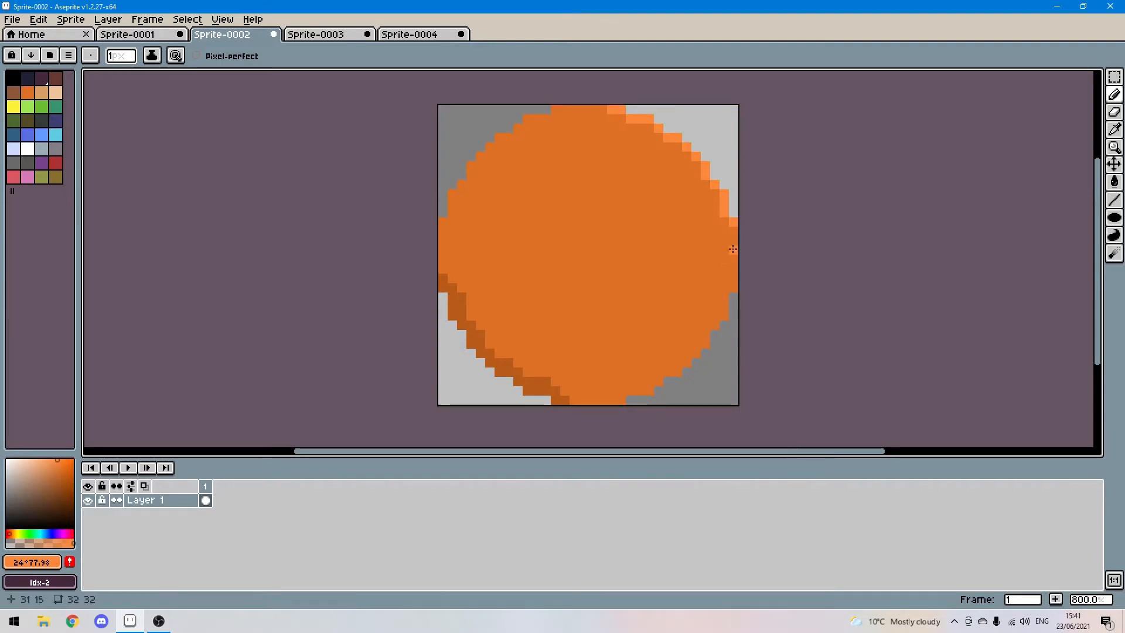
Step: Thicken the circle's upper-right highlight with a second row of light-orange pixels along its inner side
click(715, 212)
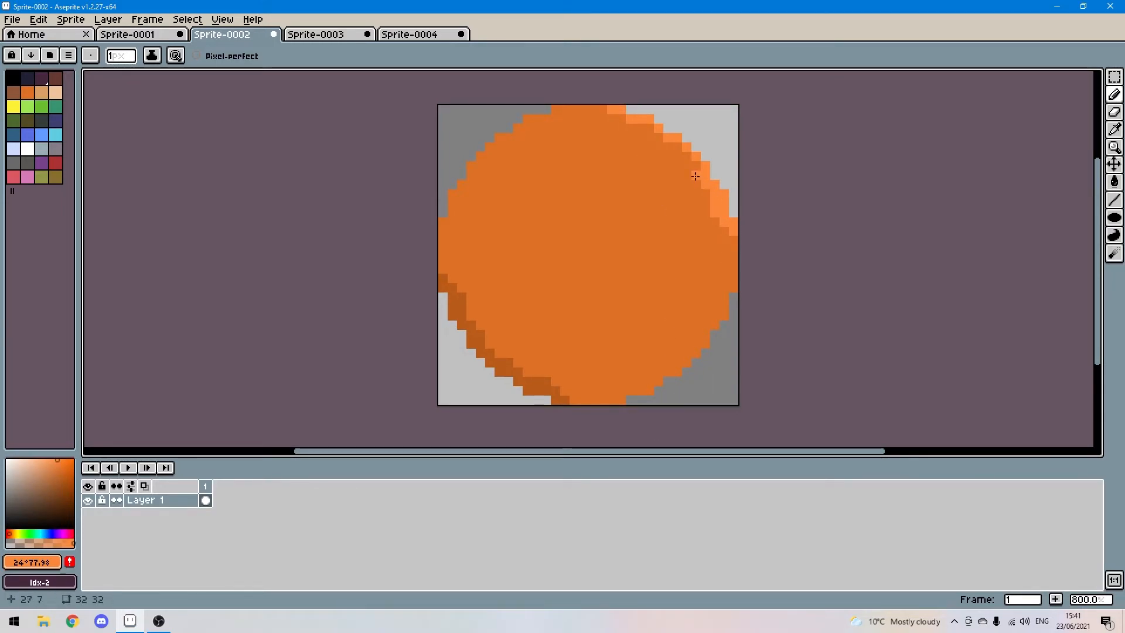
click(675, 146)
drag(649, 130, 602, 110)
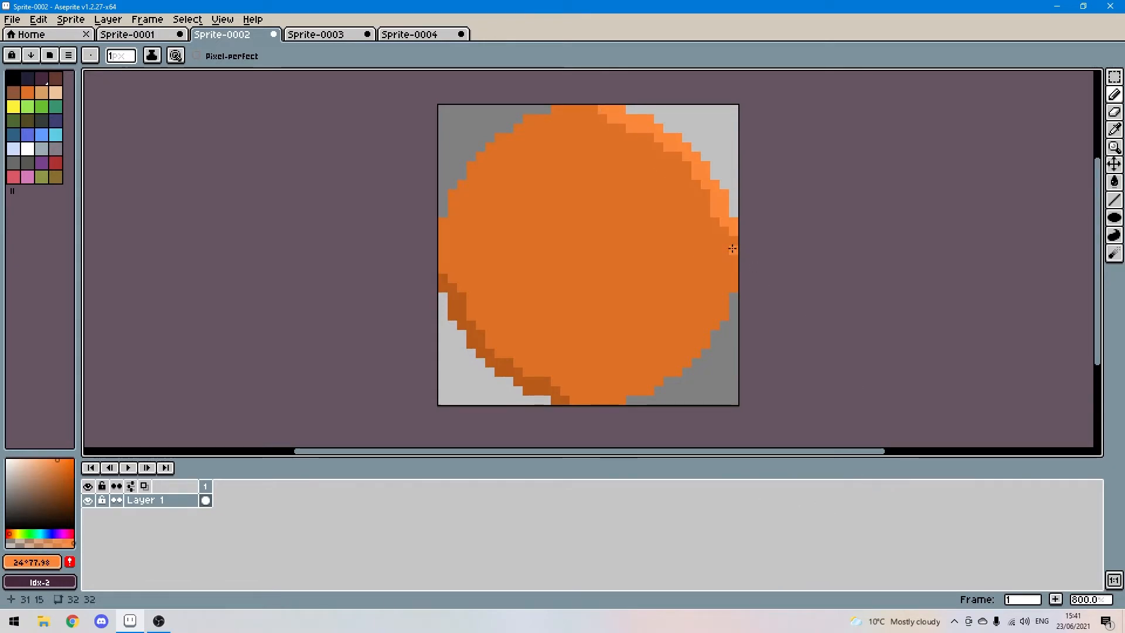
click(630, 306)
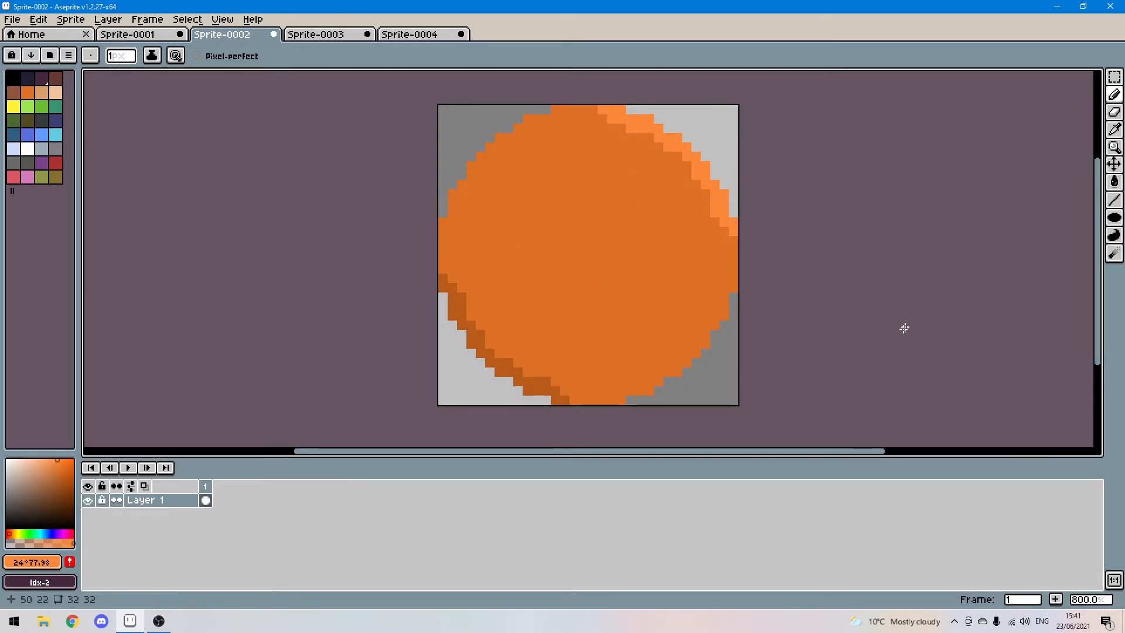
Step: In Sprite-0003, sample the circle's orange, darken it to HSV 24°, 84, 67, and pencil a two-pixel-thick shadow along the circle's lower-left edge
click(324, 36)
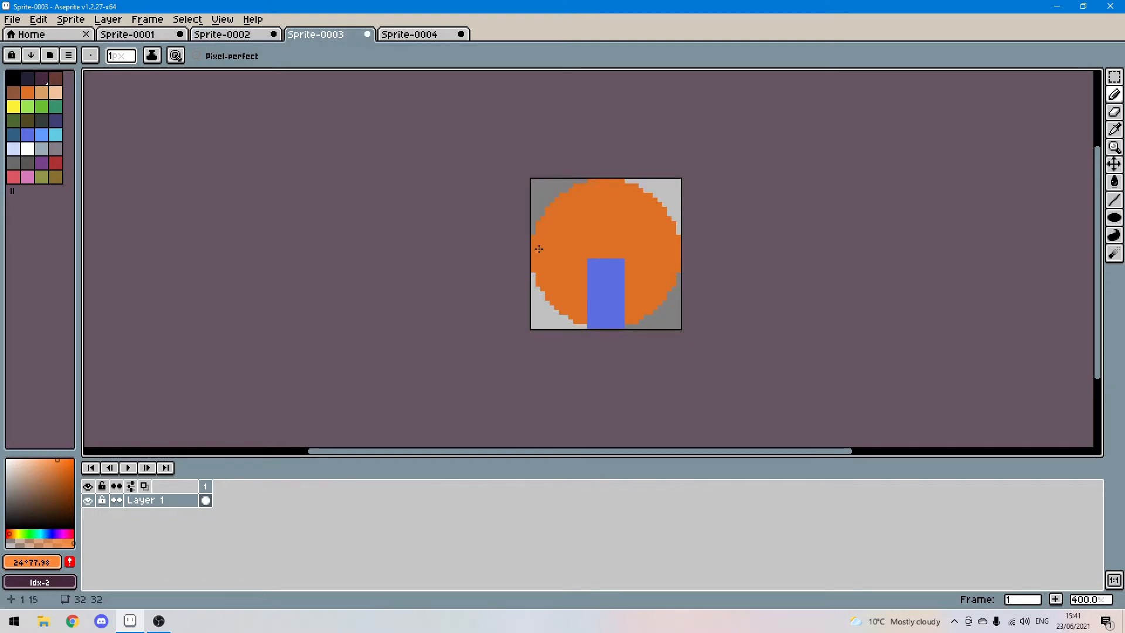
scroll(538, 249, up, 3)
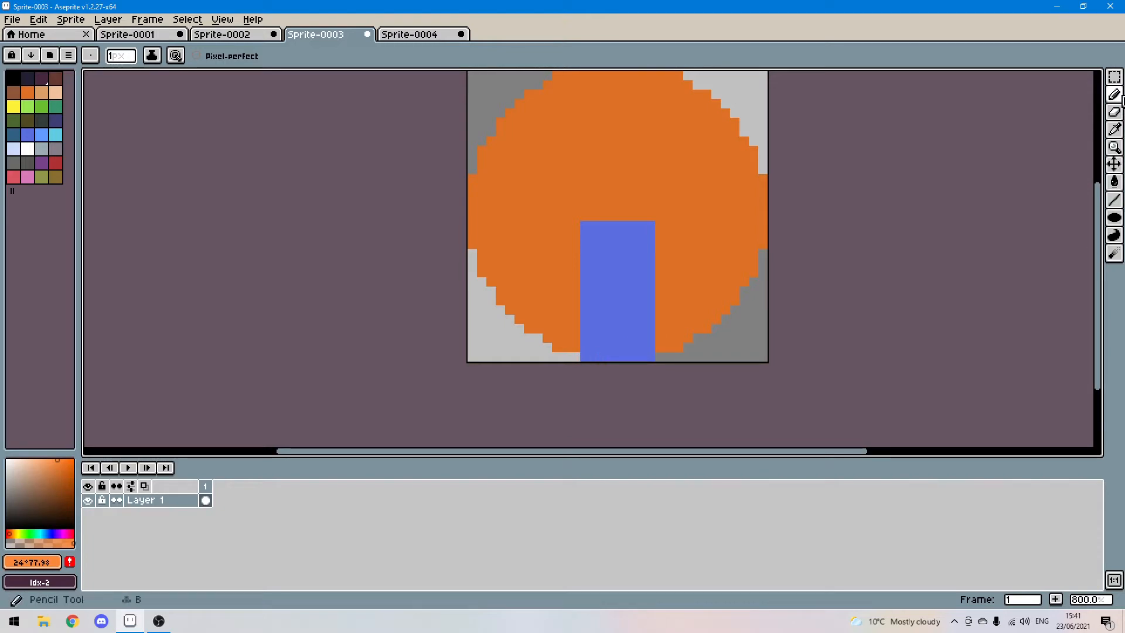
click(1113, 132)
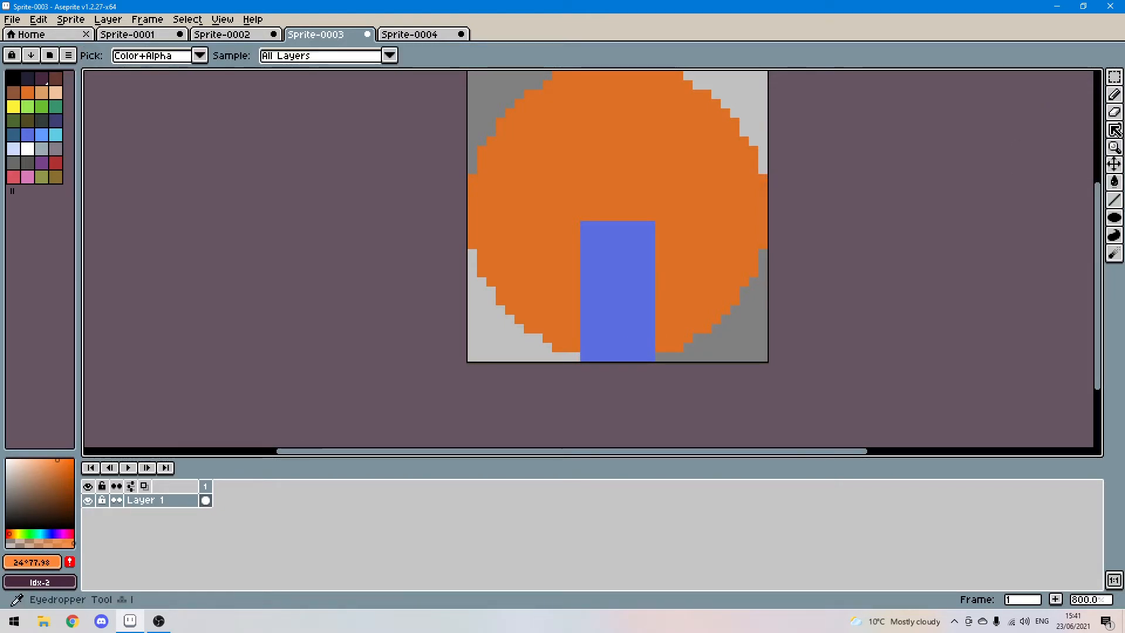
click(520, 171)
key(b)
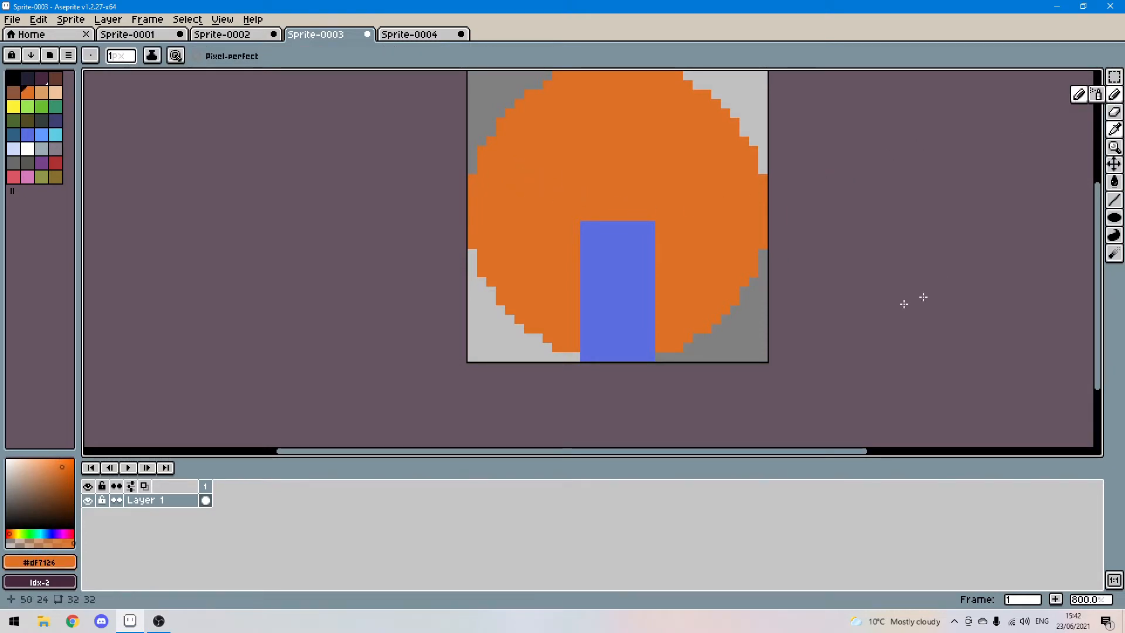
click(63, 480)
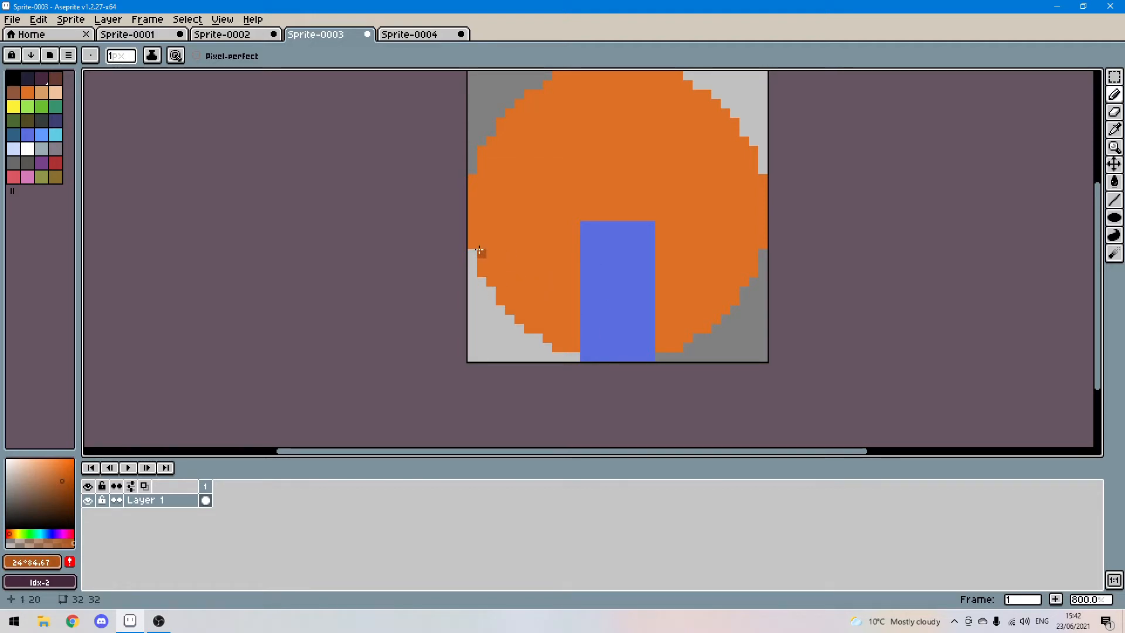
mouse_move(481, 274)
mouse_down()
mouse_move(516, 318)
mouse_move(573, 346)
mouse_move(509, 301)
mouse_move(475, 244)
mouse_up()
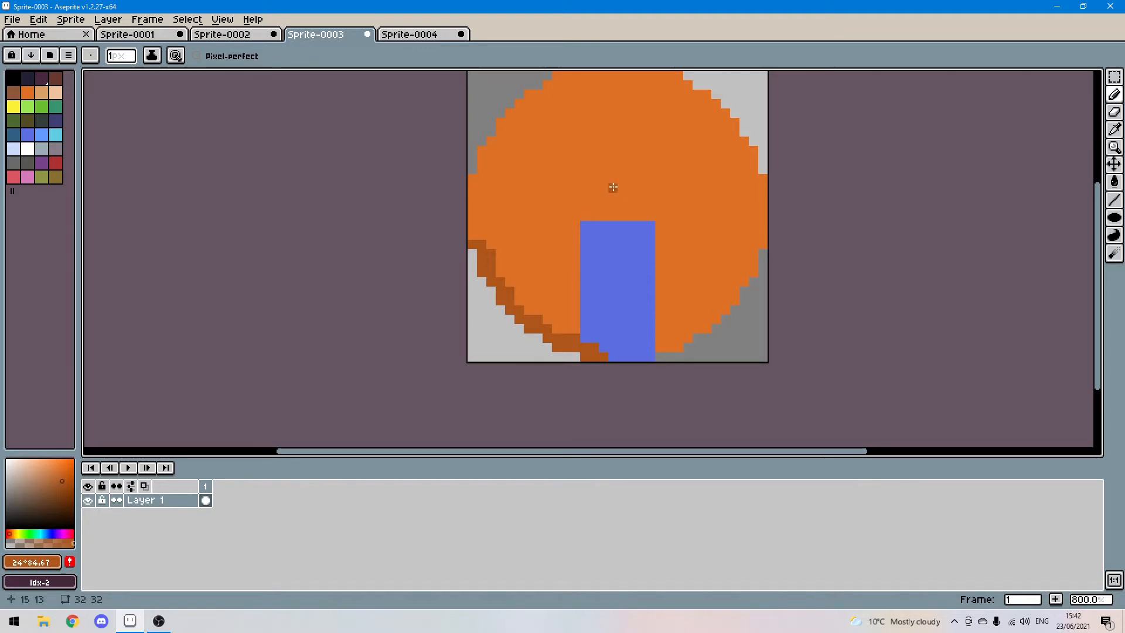
Step: Undo the dark-orange shadow pixels that run over the bottom of the blue rectangle
key(v)
key(ctrl+z)
key(ctrl+z)
key(ctrl+z)
key(b)
key(ctrl+y)
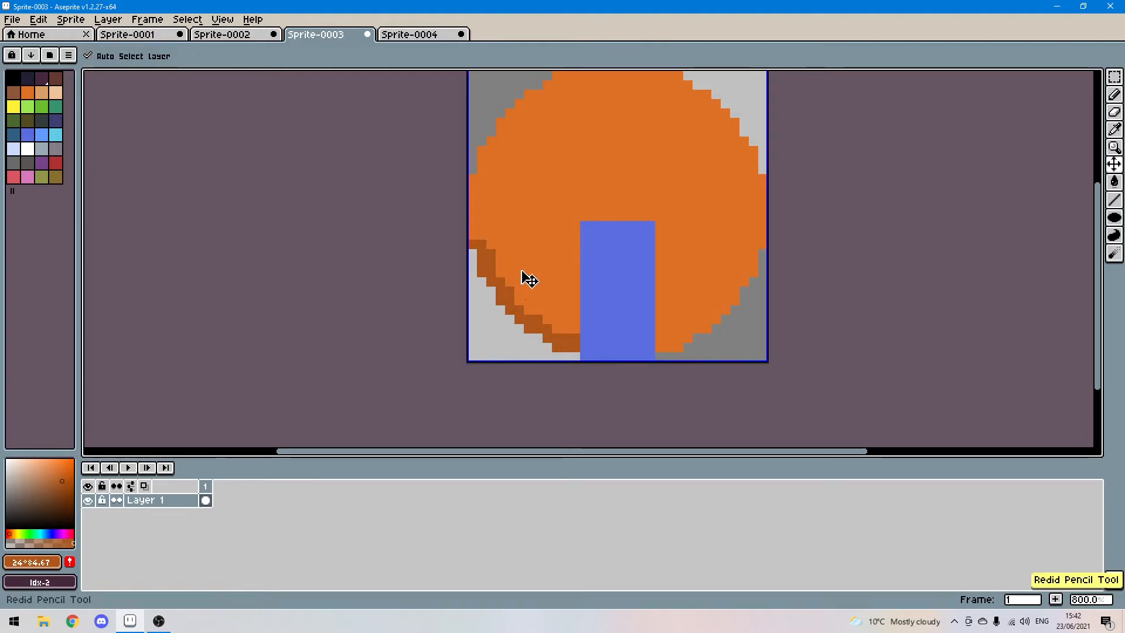
click(588, 348)
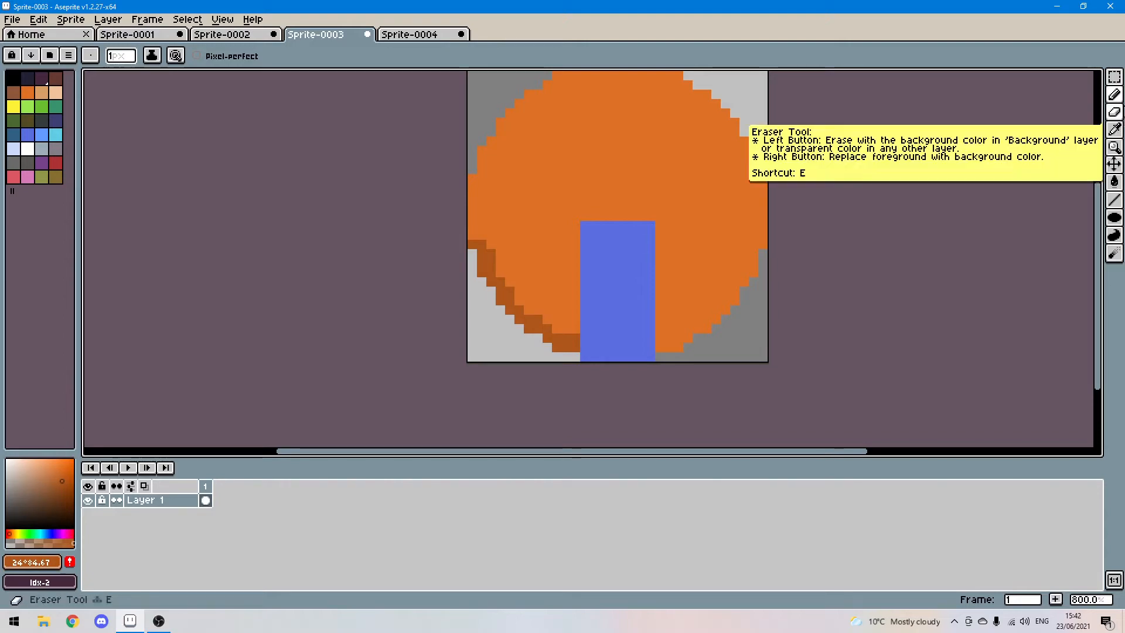
Step: Sample the rectangle's blue #5b6ee1, darken it to HSV 231°, 63, 64, and continue the shadow across the rectangle's lower-left corner
click(1115, 128)
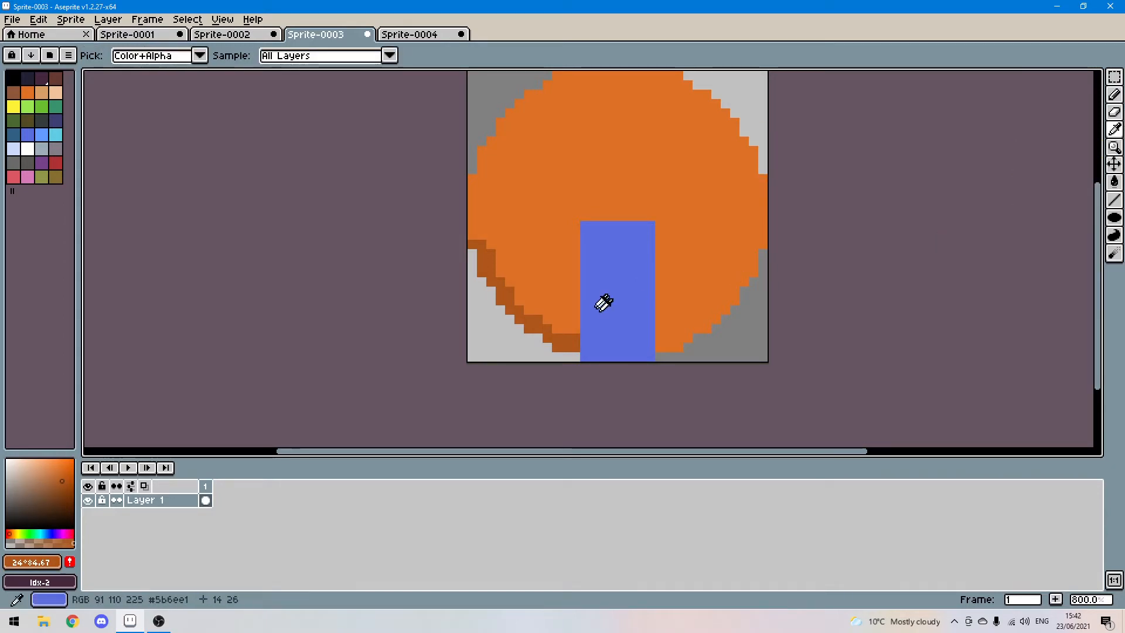
click(627, 272)
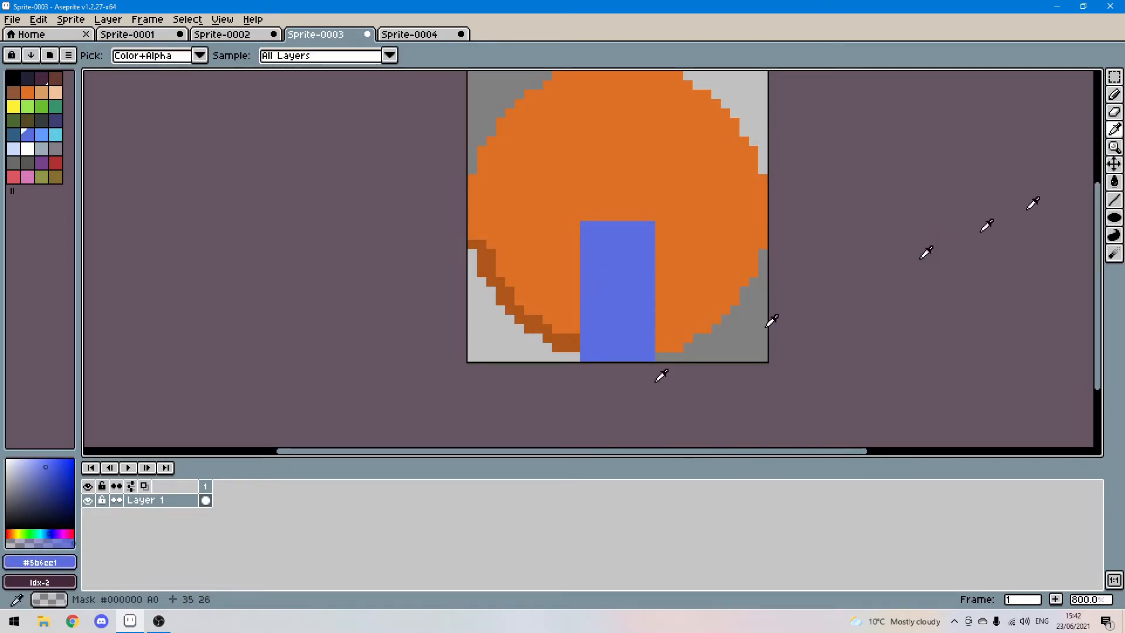
click(1115, 94)
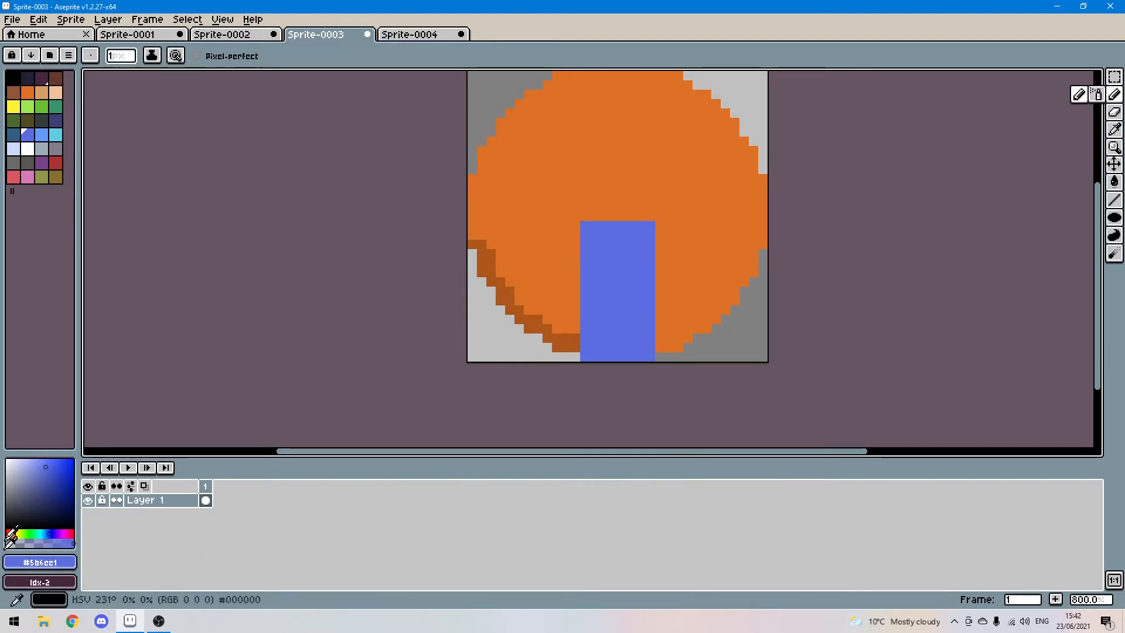
click(48, 483)
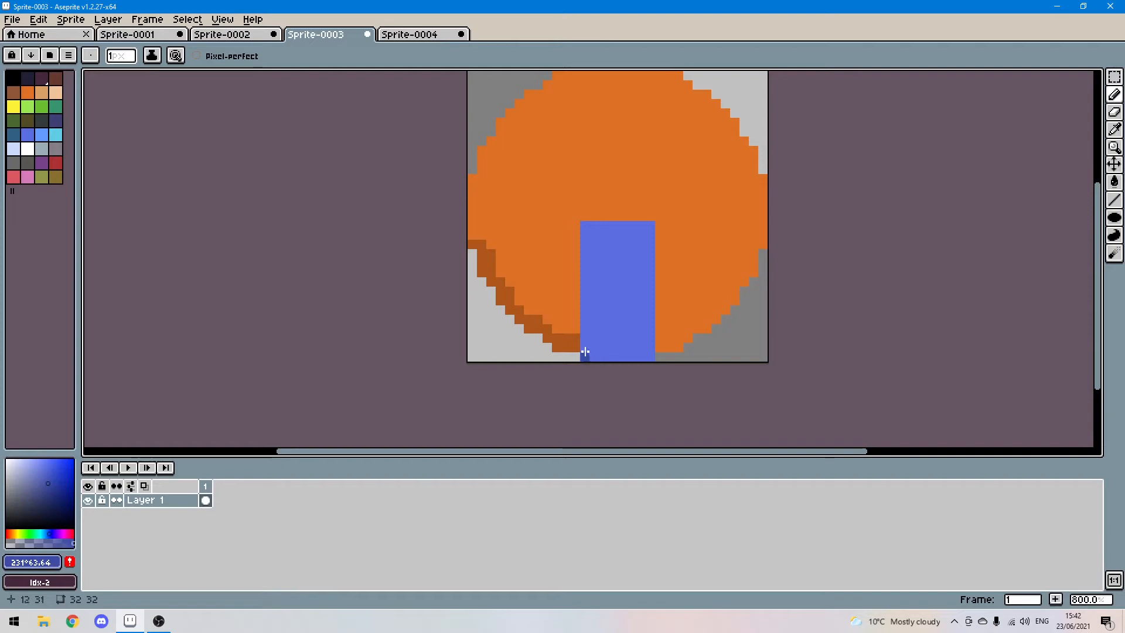
drag(589, 355, 606, 347)
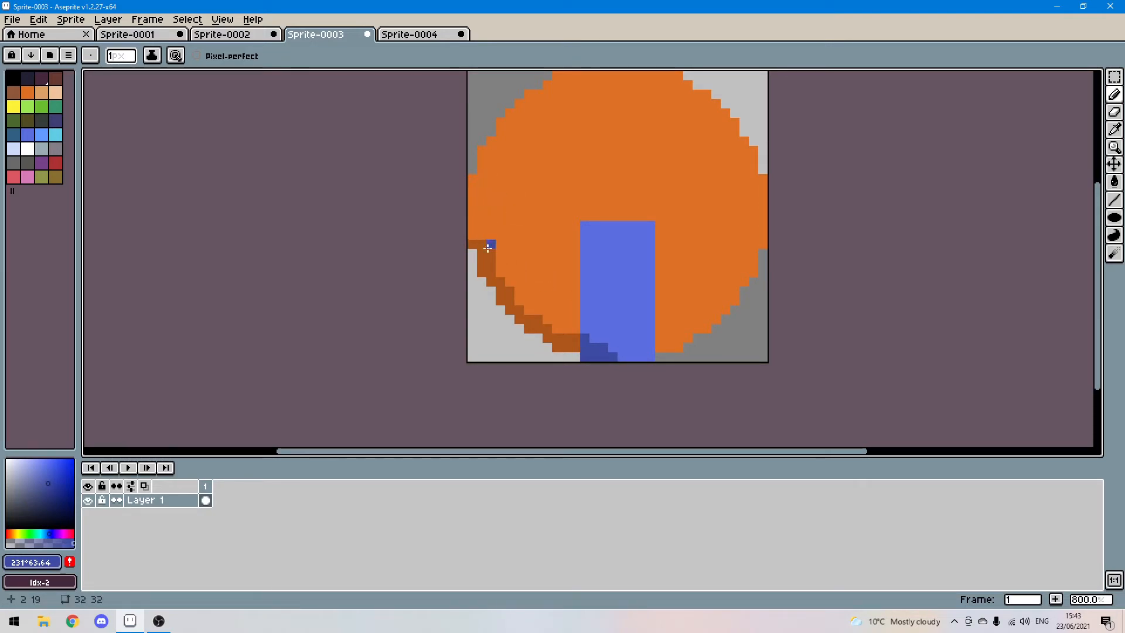
Step: Set the Pencil to a lighter blue, HSV 231°, 47, 94, and add a small stepped highlight in the rectangle's upper-right corner
scroll(748, 170, down, 1)
scroll(569, 209, up, 1)
scroll(653, 213, up, 1)
drag(653, 214, 623, 329)
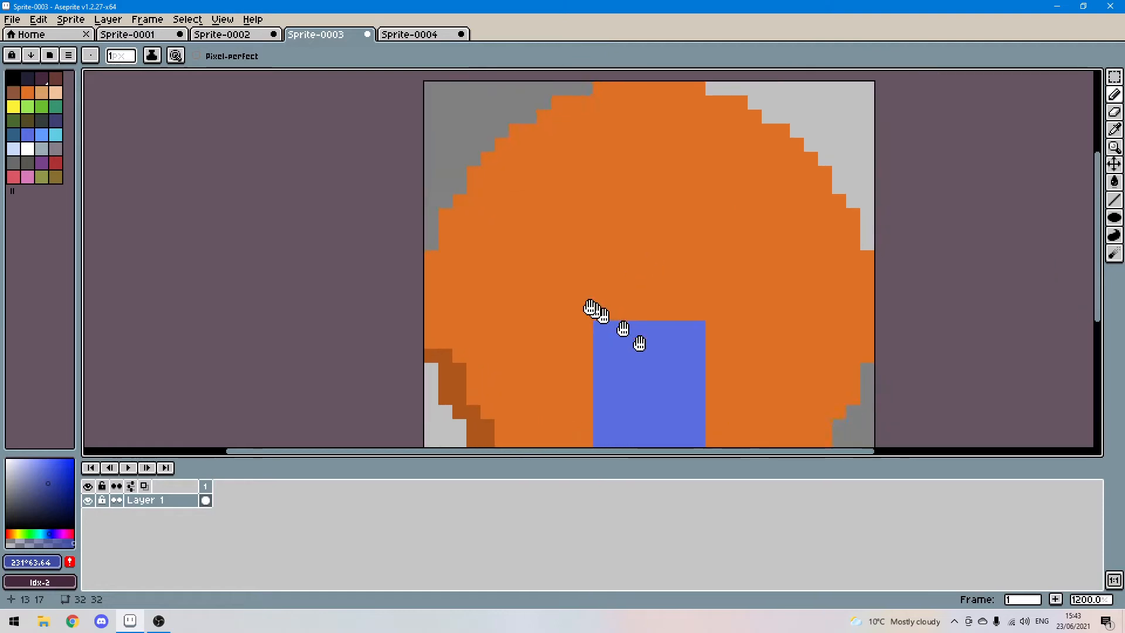
scroll(623, 329, up, 1)
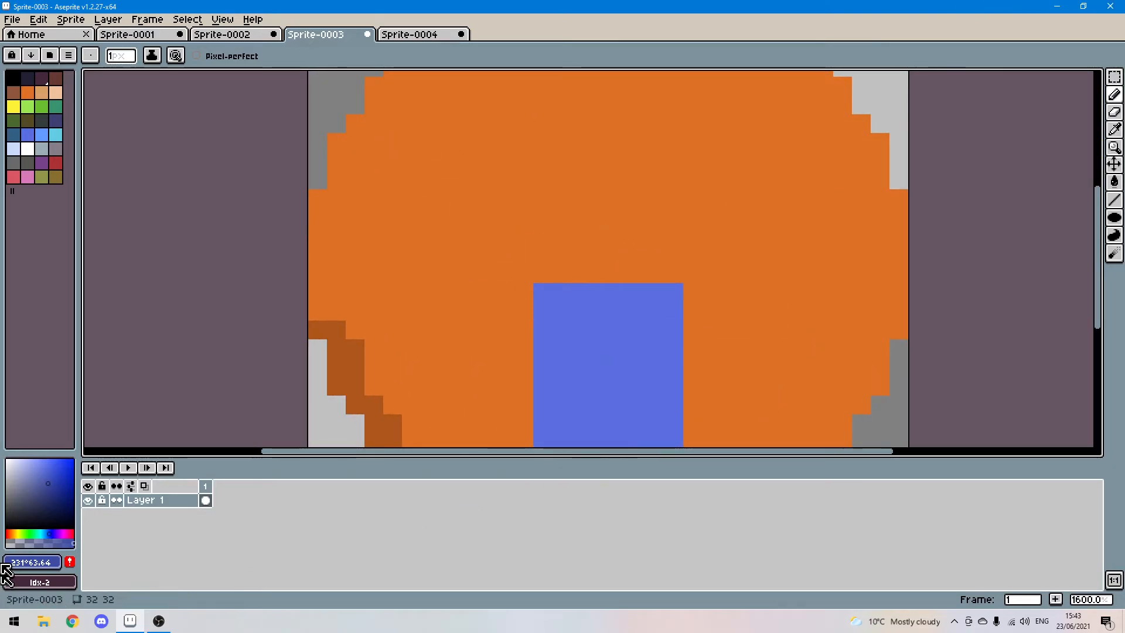
click(46, 463)
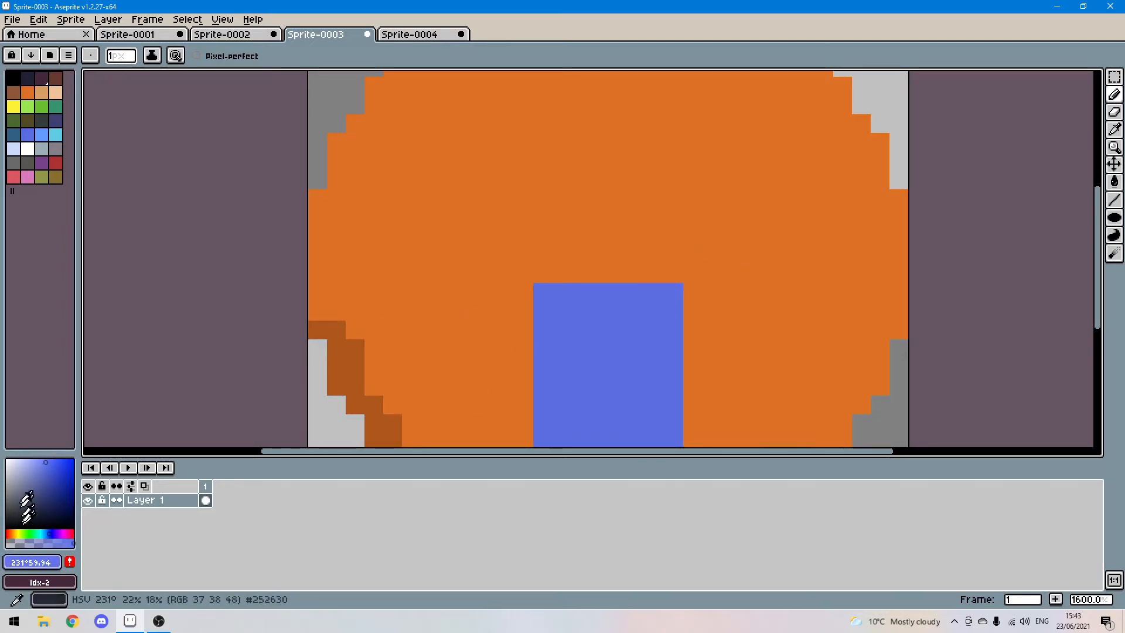
click(37, 462)
drag(674, 293, 636, 292)
click(655, 311)
scroll(432, 390, down, 1)
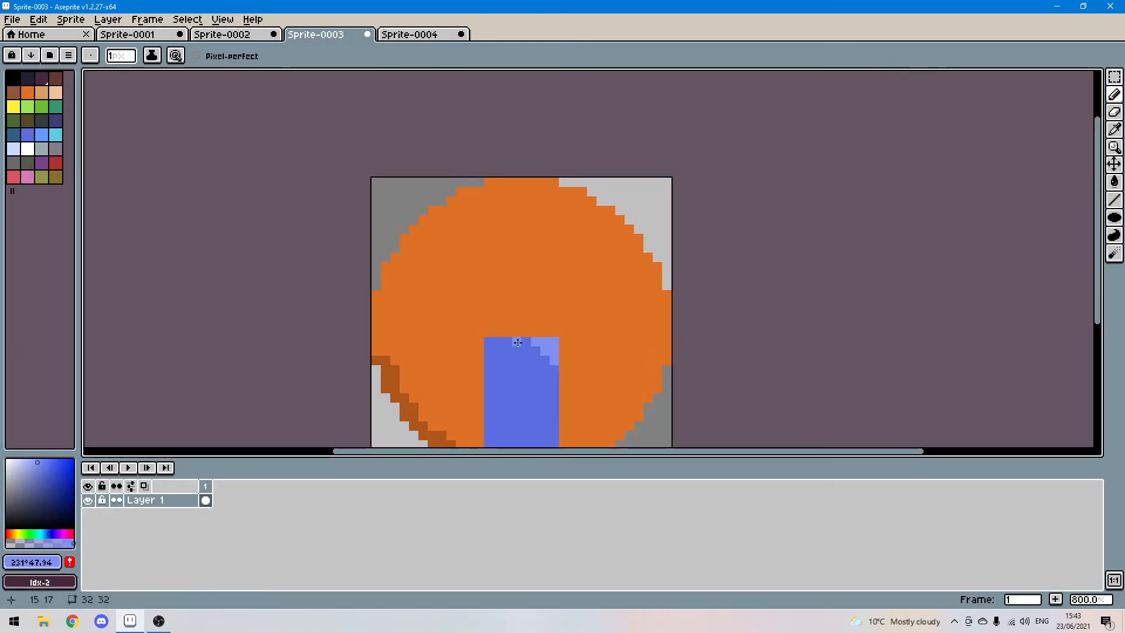
Step: Line the orange circle's upper-right edge with a one-pixel highlight in lighter orange, HSV 24°, 68, 98
scroll(439, 402, down, 2)
scroll(427, 371, up, 1)
drag(431, 270, 582, 213)
scroll(604, 198, up, 1)
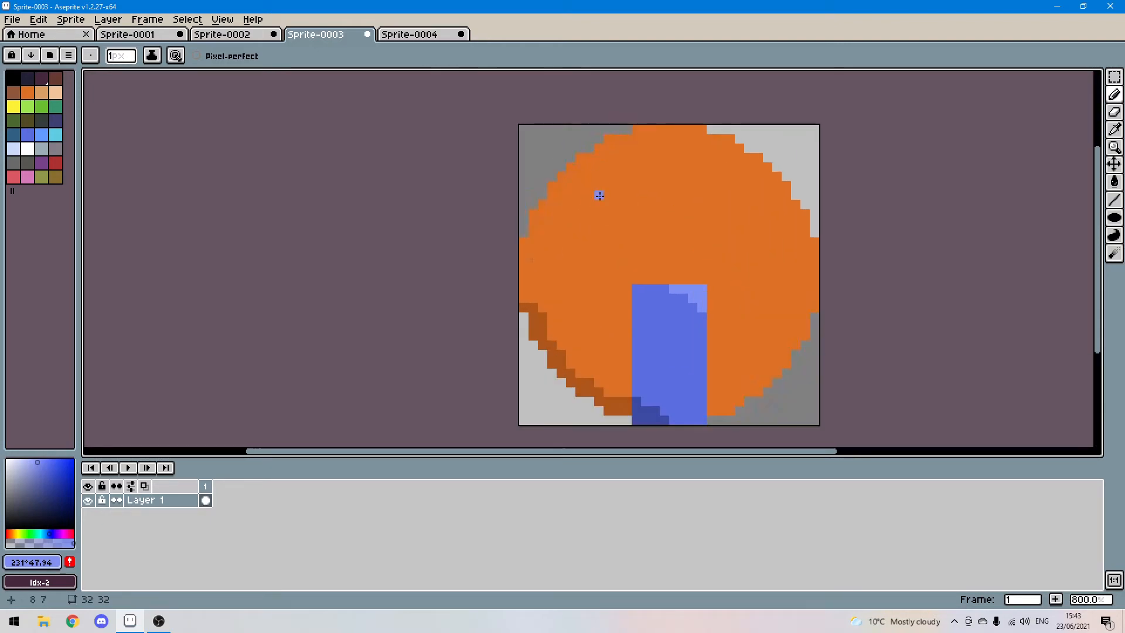
scroll(597, 197, up, 2)
scroll(641, 197, down, 2)
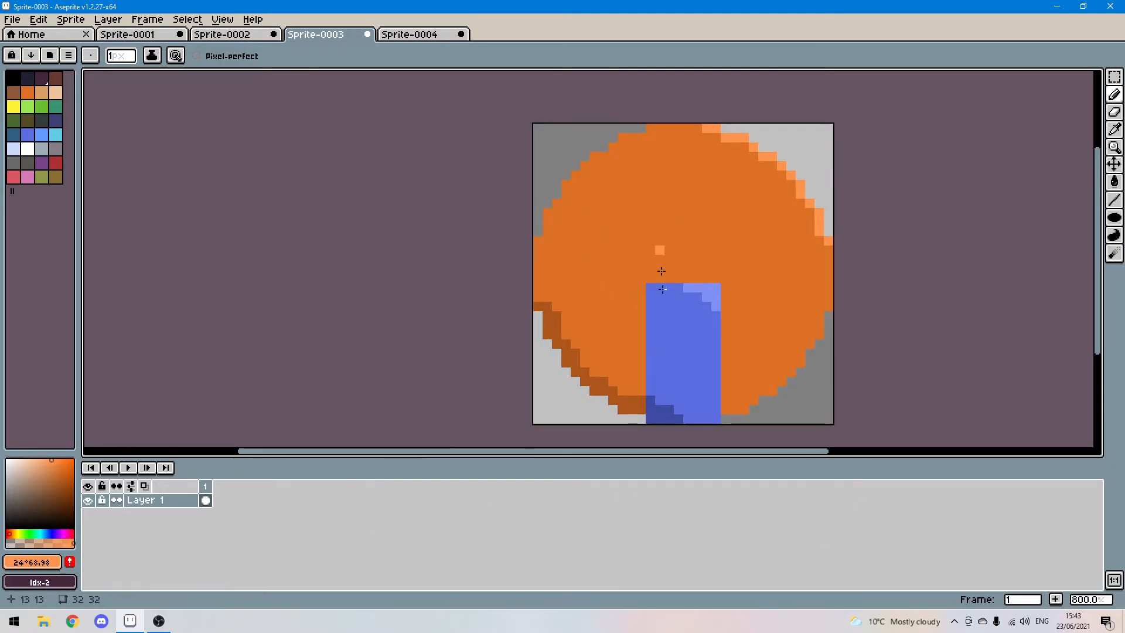
Step: In Sprite-0004, widen the hammer's handle with brown lines and redraw its black outline using the Line tool
click(428, 35)
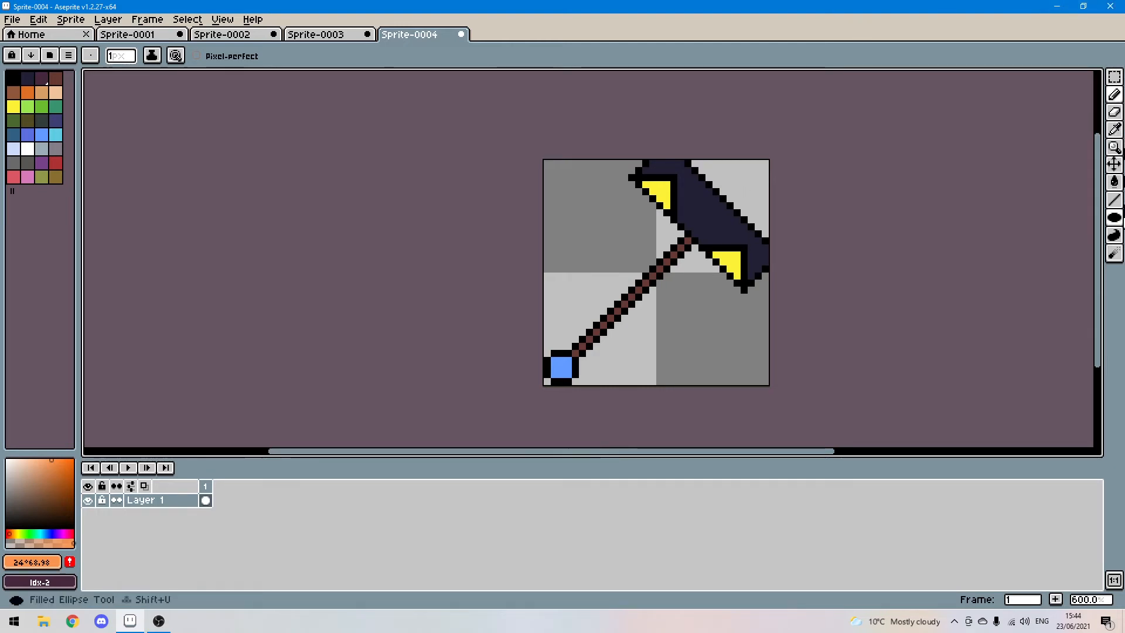
key(l)
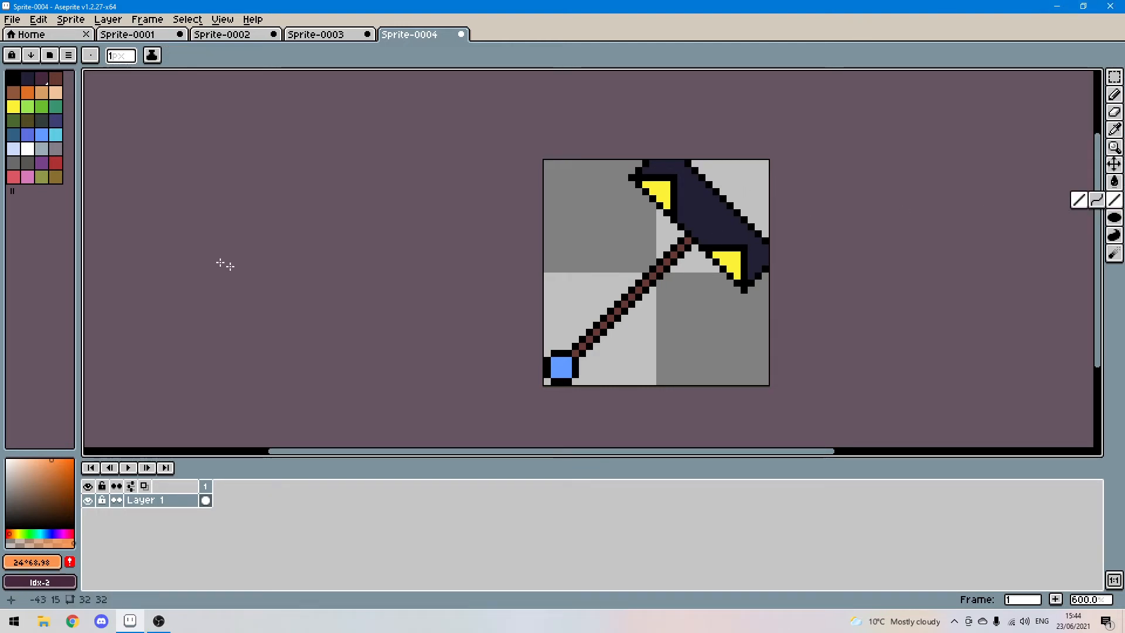
click(55, 78)
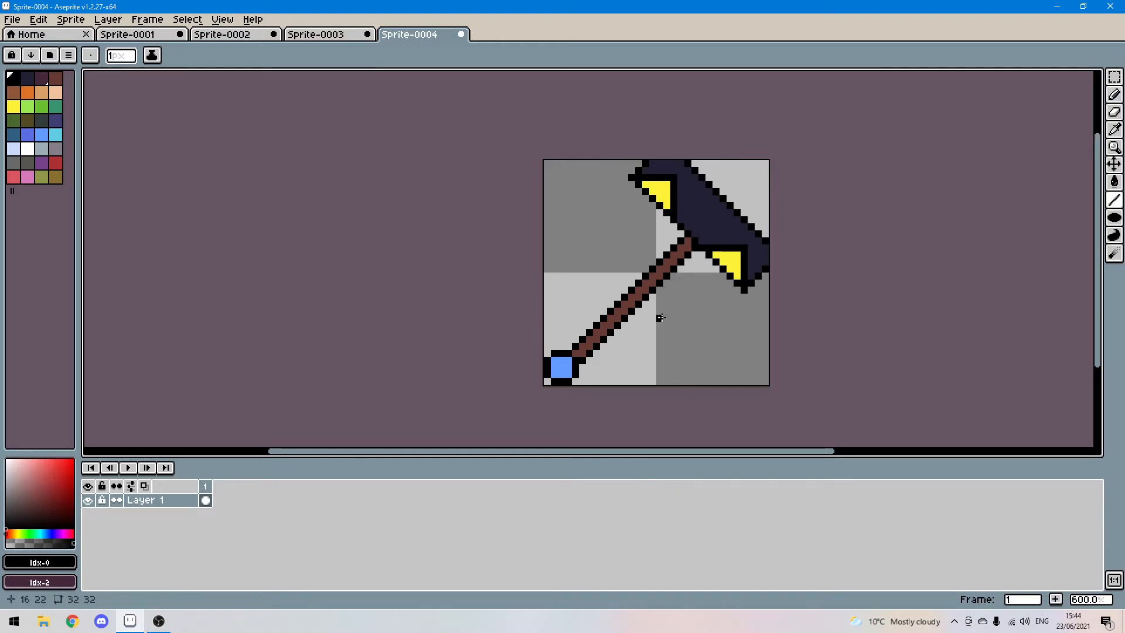
Step: Sample the blue of the hammer's pommel, darken it to HSV 218°, 61, 72, and pencil a shadow in the pommel's lower-left corner
click(1115, 129)
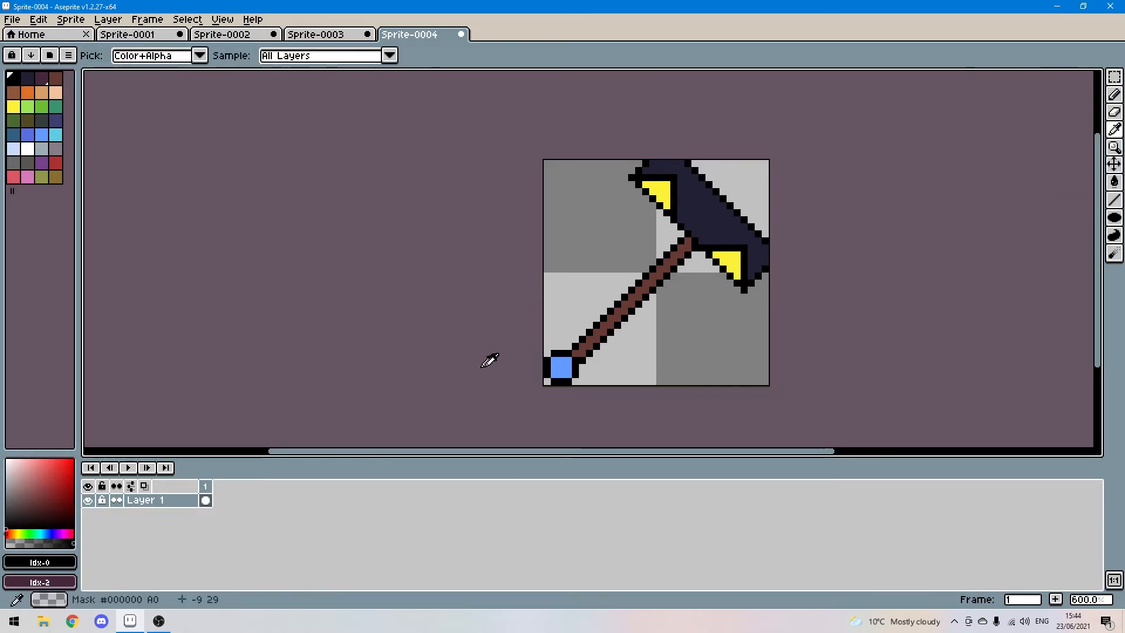
click(561, 370)
key(b)
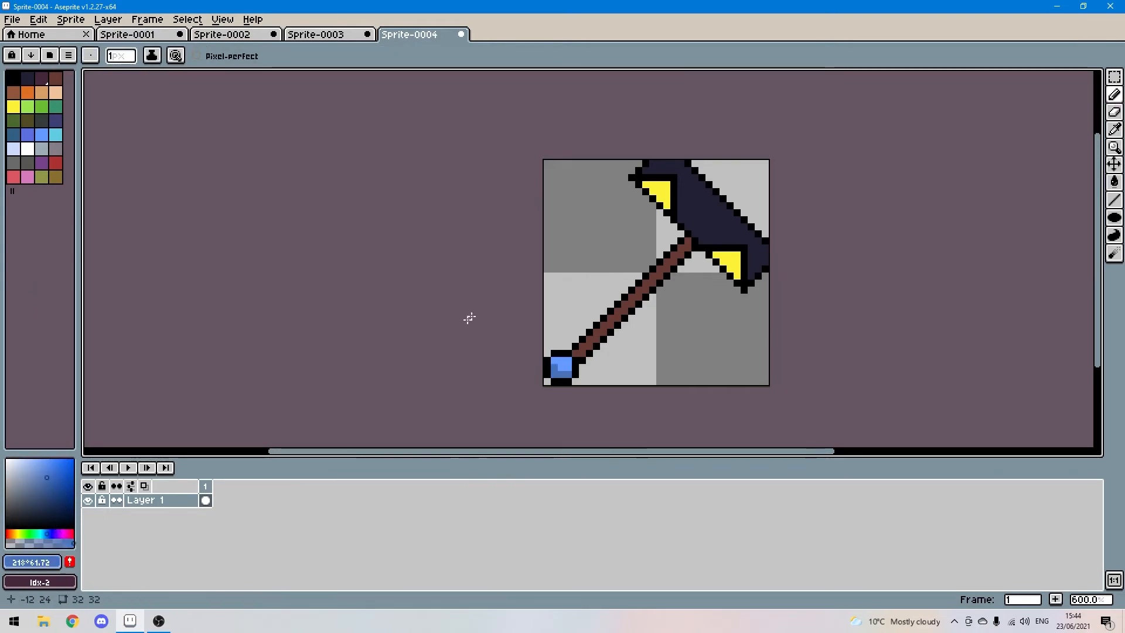
Step: Sample the handle's brown #663931, darken it to HSV 9°, 49, 23, and draw a shadow line along the handle from pommel to head
click(1115, 199)
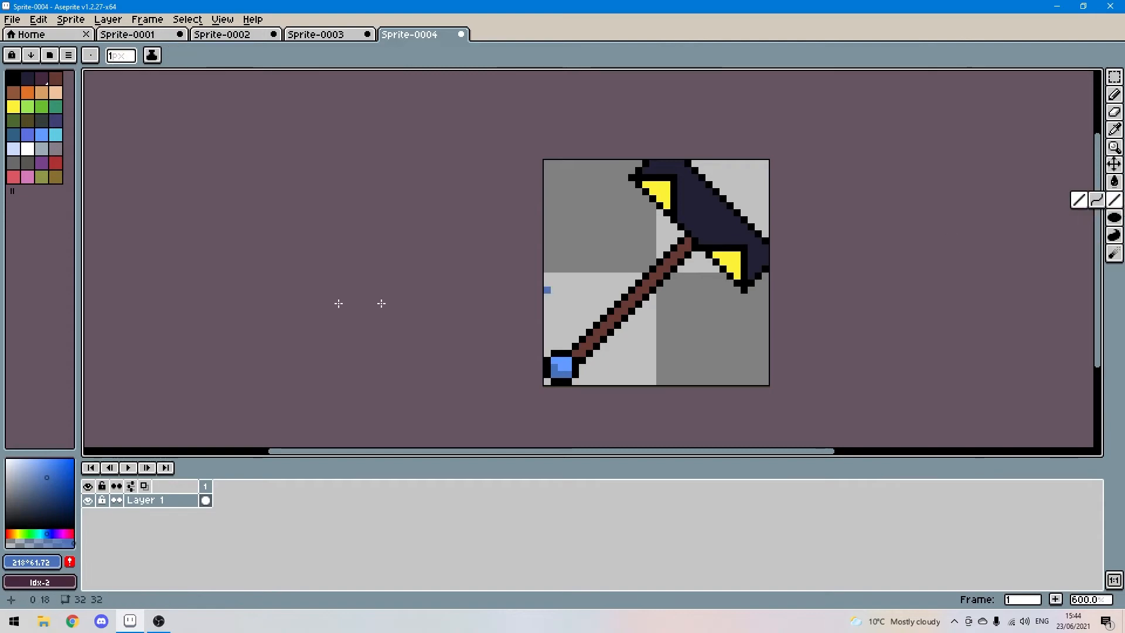
click(1114, 129)
click(650, 285)
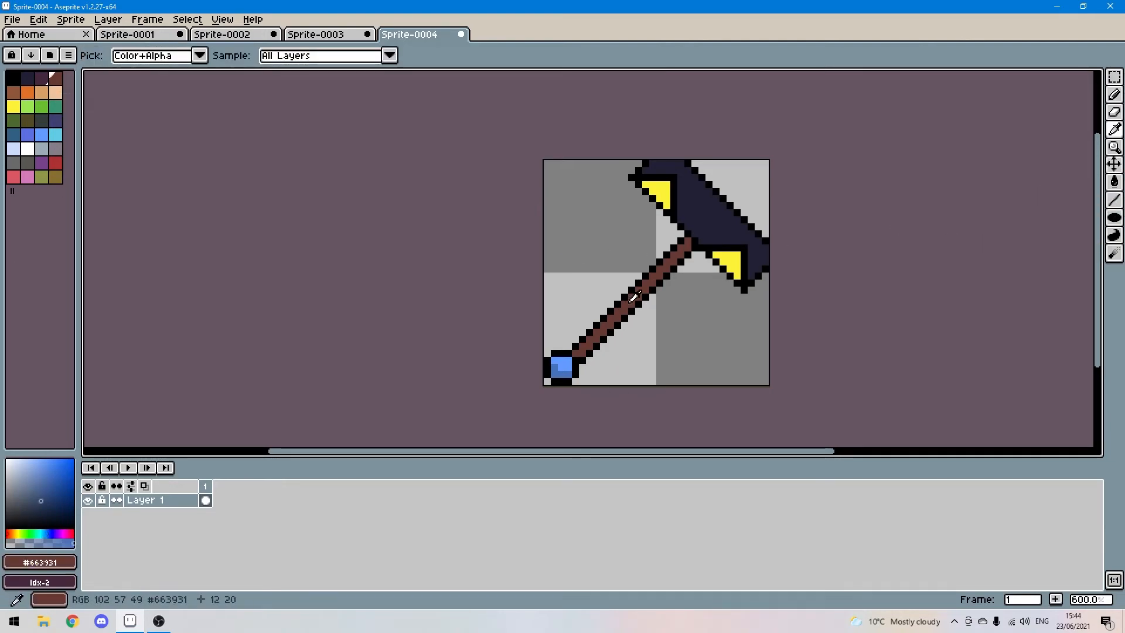
click(1114, 95)
click(1114, 200)
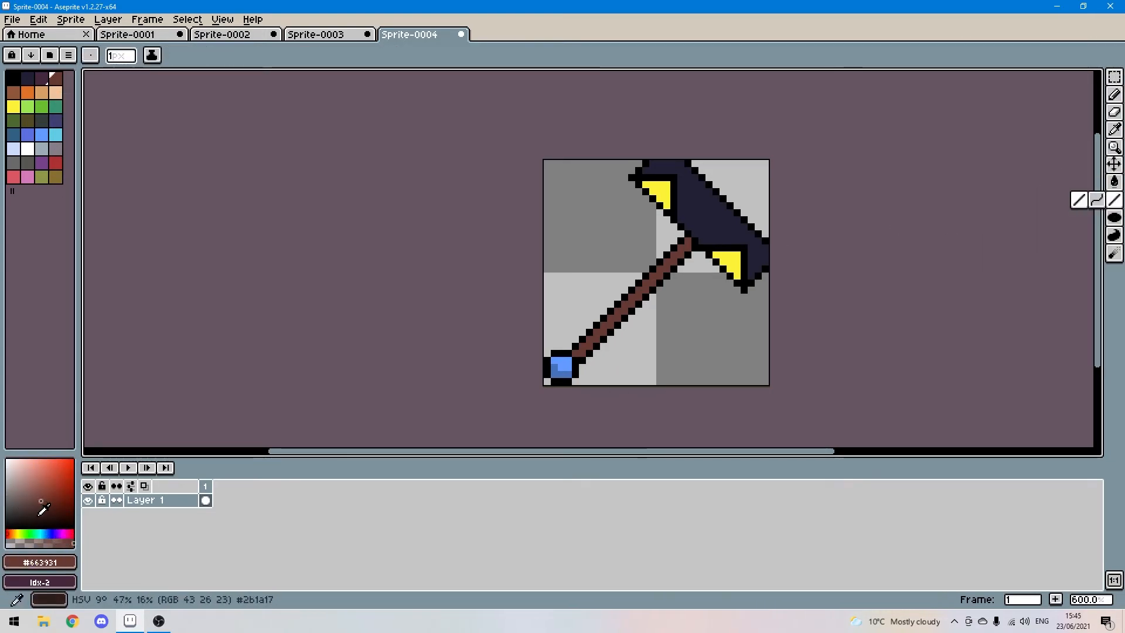
click(39, 511)
drag(584, 352, 685, 250)
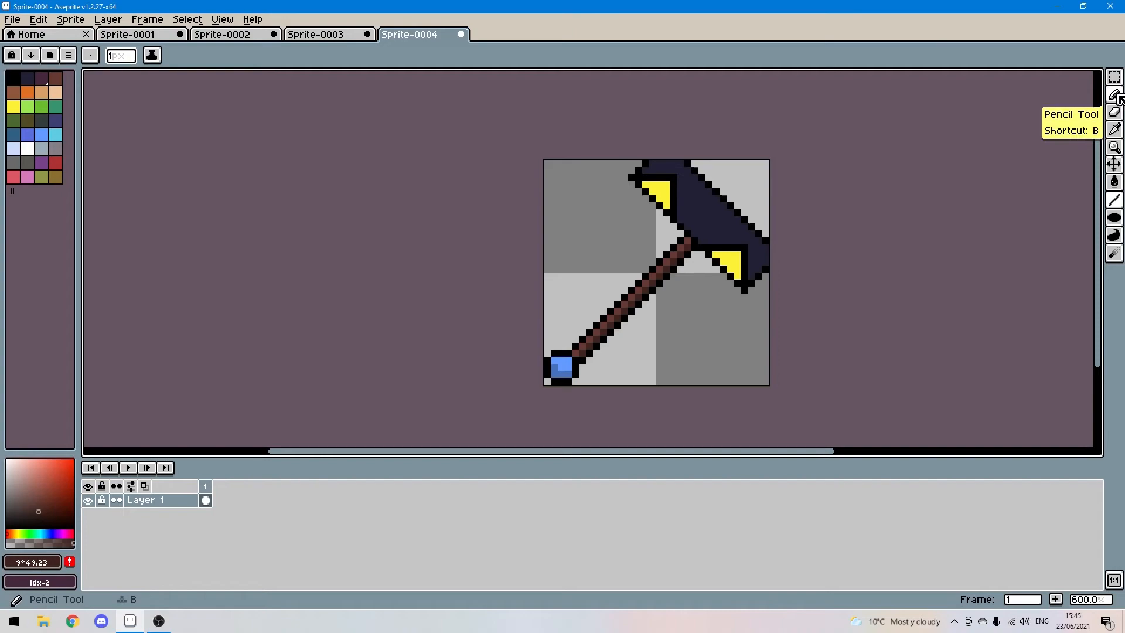
Step: Sample the hammer head's navy #222034, darken it to HSV 245°, 35, 6, and pencil shadow pixels along the head's lower-left edge
click(1115, 131)
click(724, 214)
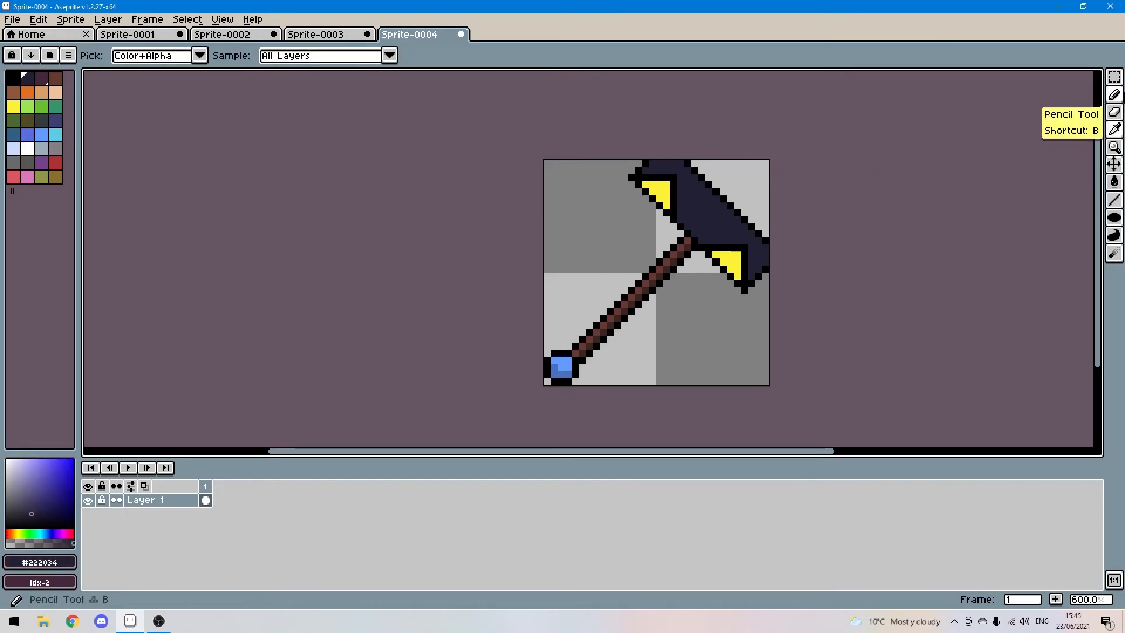
click(1114, 94)
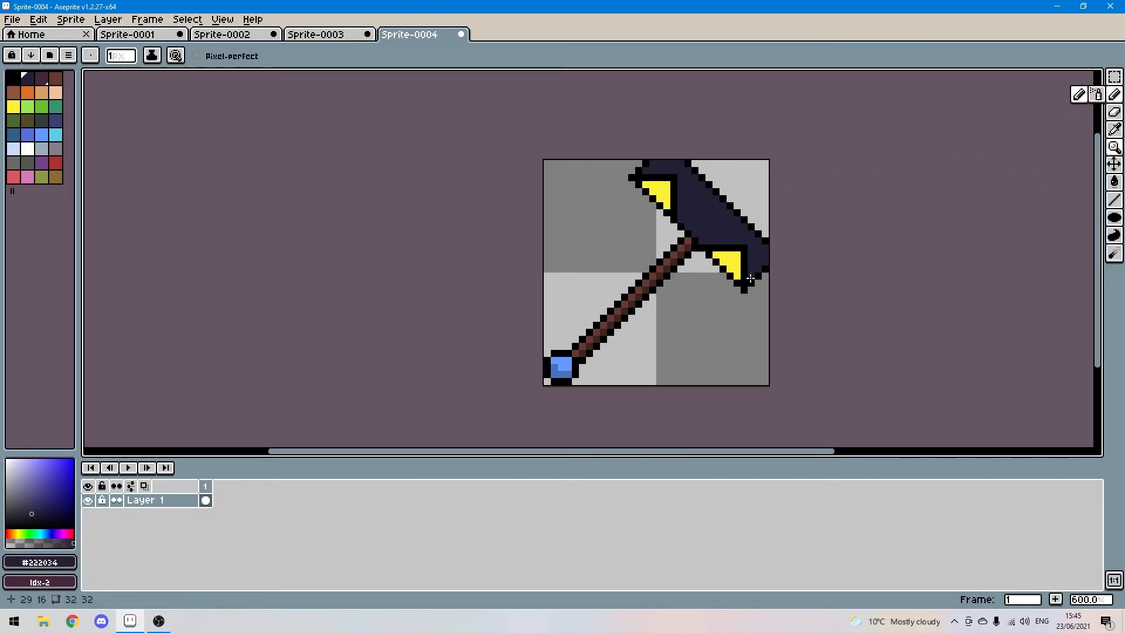
click(29, 522)
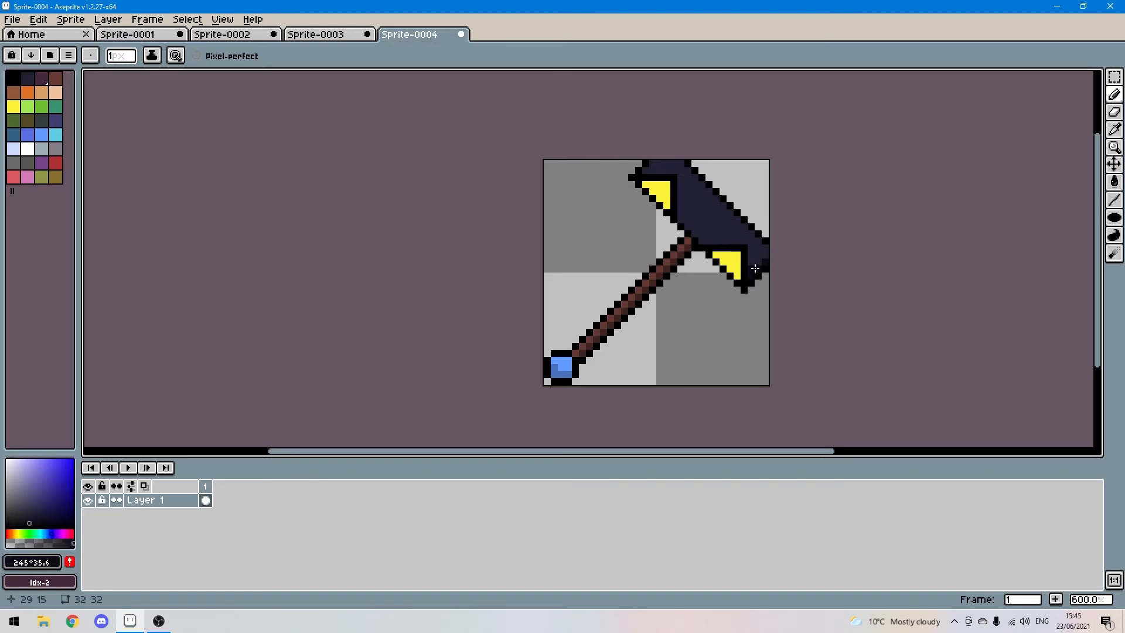
click(702, 241)
drag(687, 238, 734, 228)
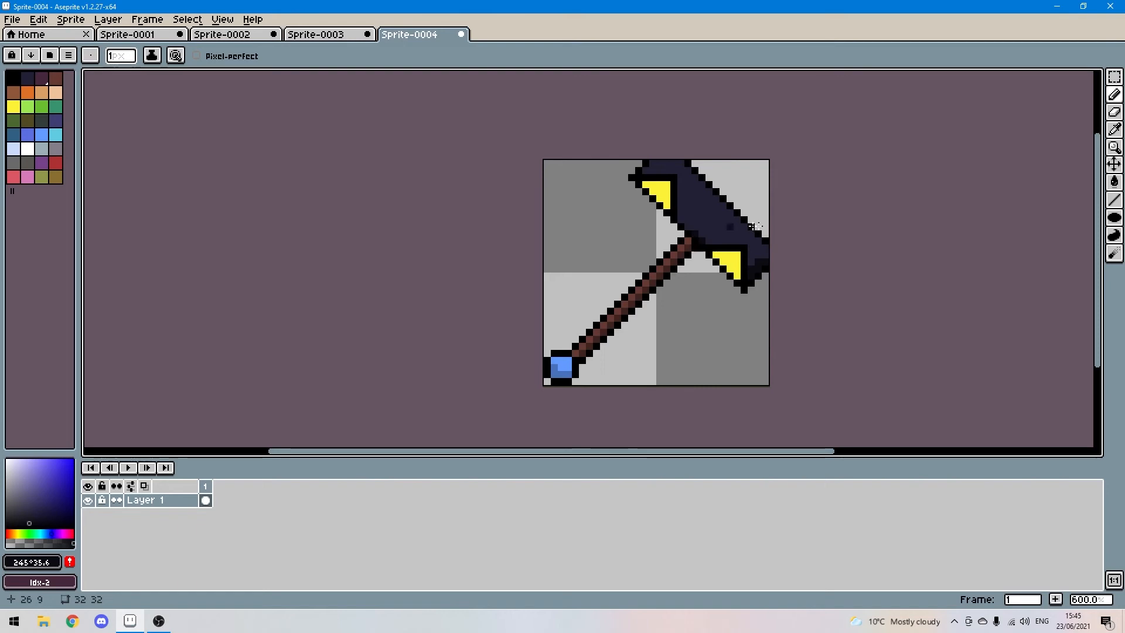
Step: Sample the hammer's yellow #FBF236, darken it to HSV 57°, 77, 79, and draw shadow pixels along the lower yellow triangle's edge
click(1114, 129)
click(728, 261)
click(1115, 199)
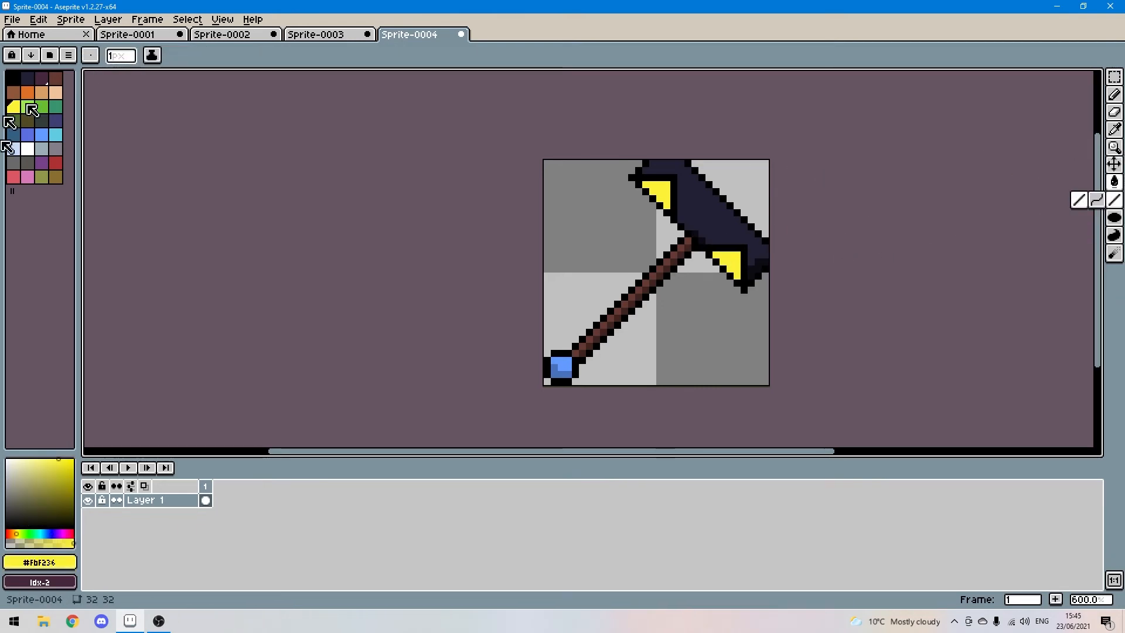
click(57, 472)
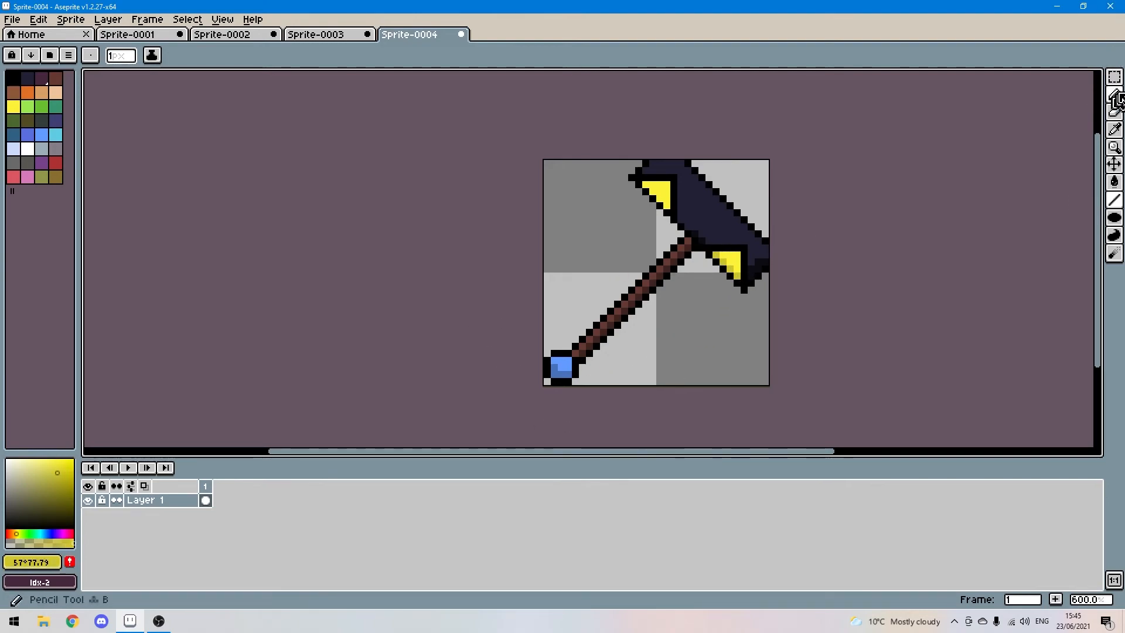
Step: Sample the hammer head's navy #222034, lighten it to HSV 245°, 42, 40, and draw highlight lines along the head's top and upper-right edge
click(1114, 129)
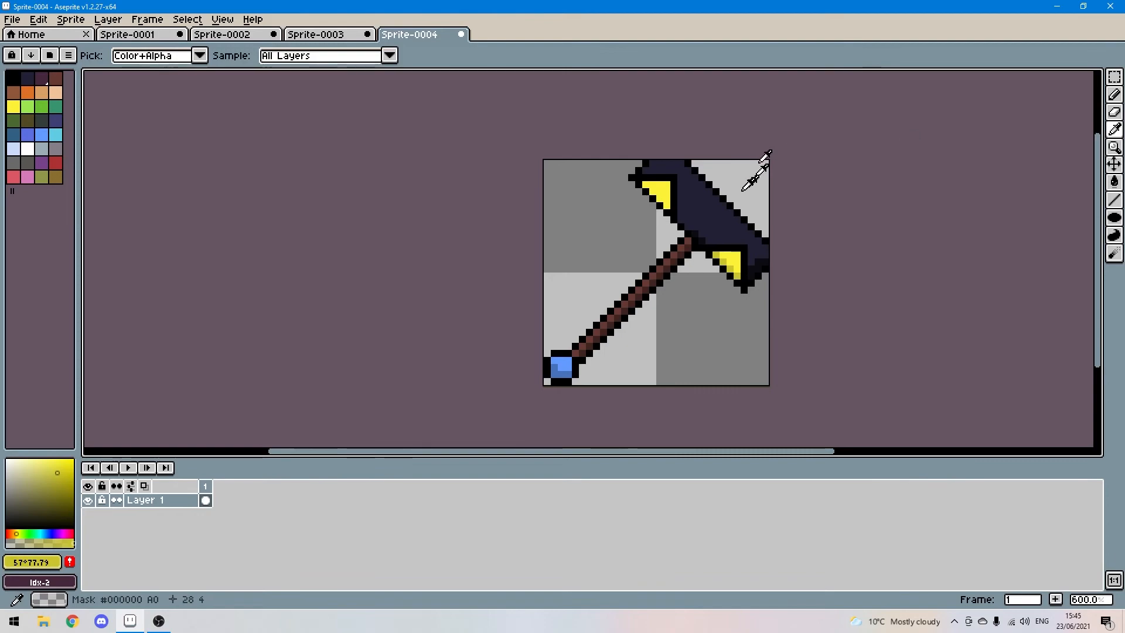
click(725, 200)
click(1114, 94)
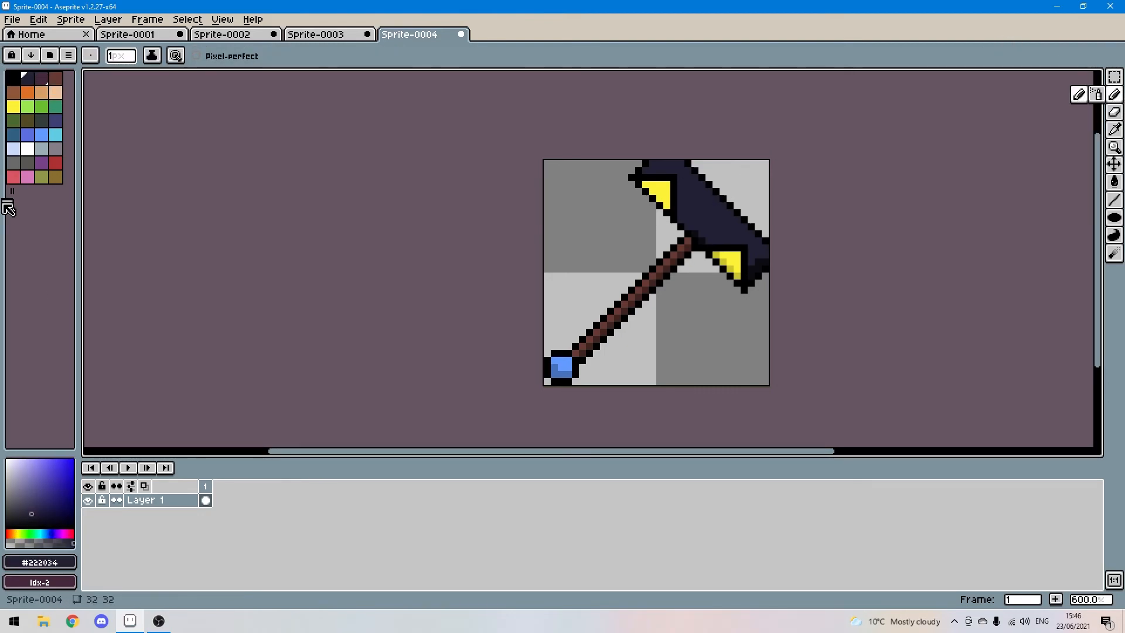
click(34, 500)
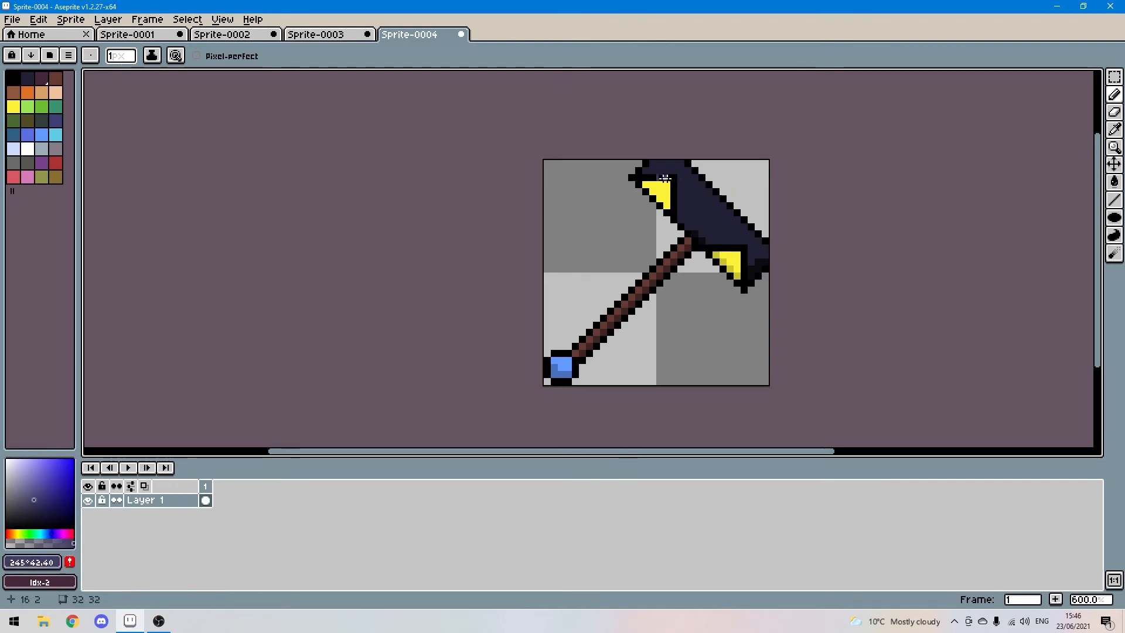
click(1114, 200)
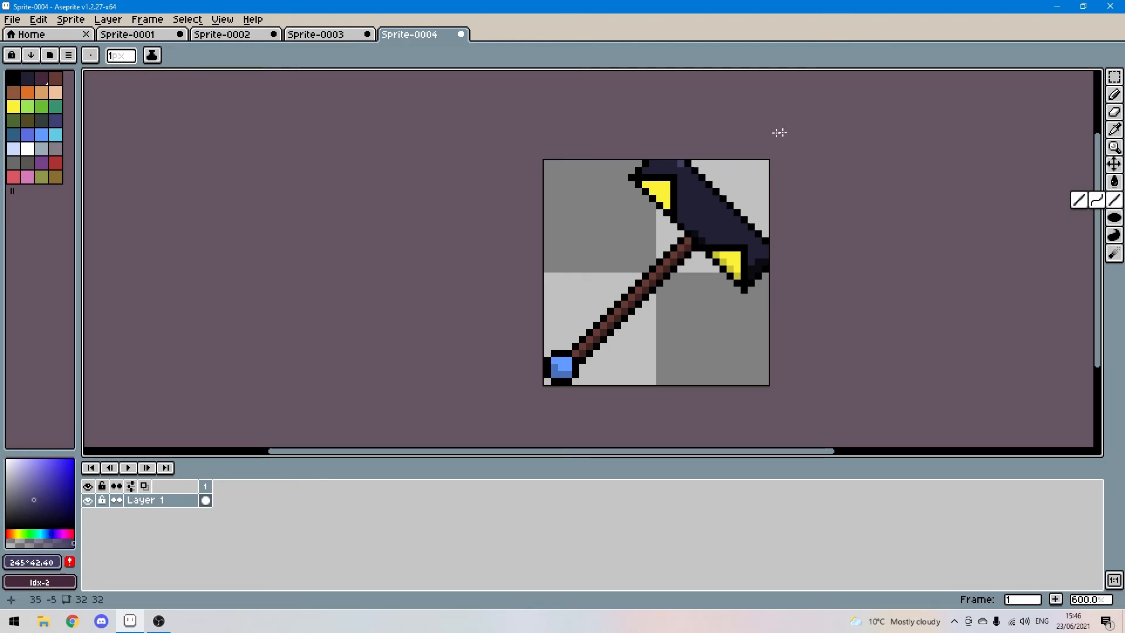
mouse_move(680, 164)
mouse_down()
mouse_move(654, 166)
mouse_move(702, 185)
mouse_up()
click(647, 171)
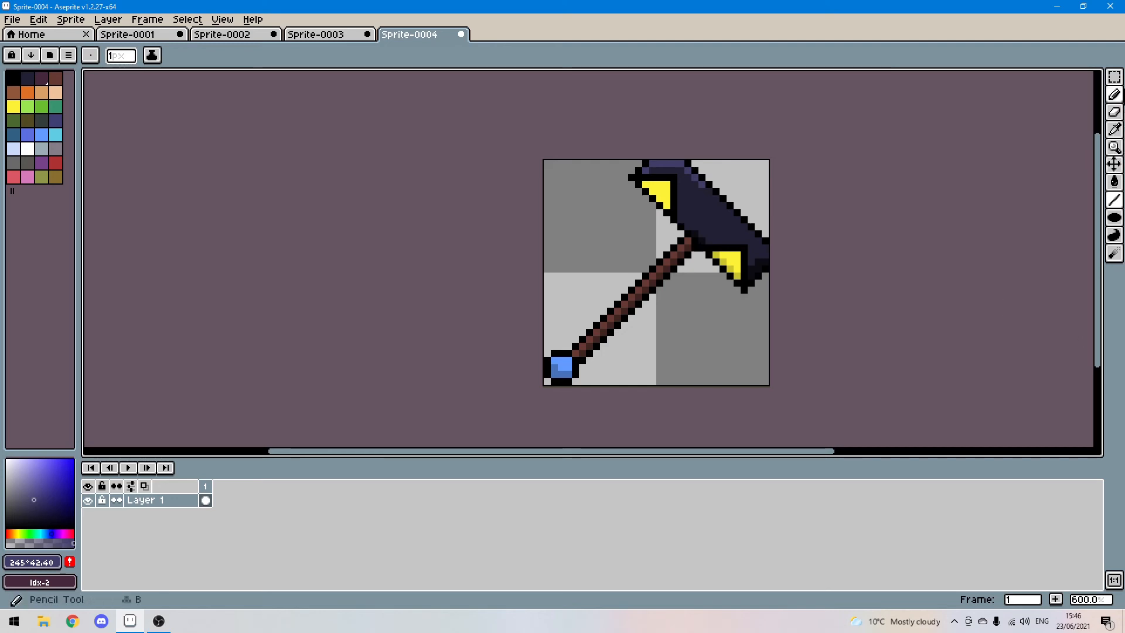
click(1115, 94)
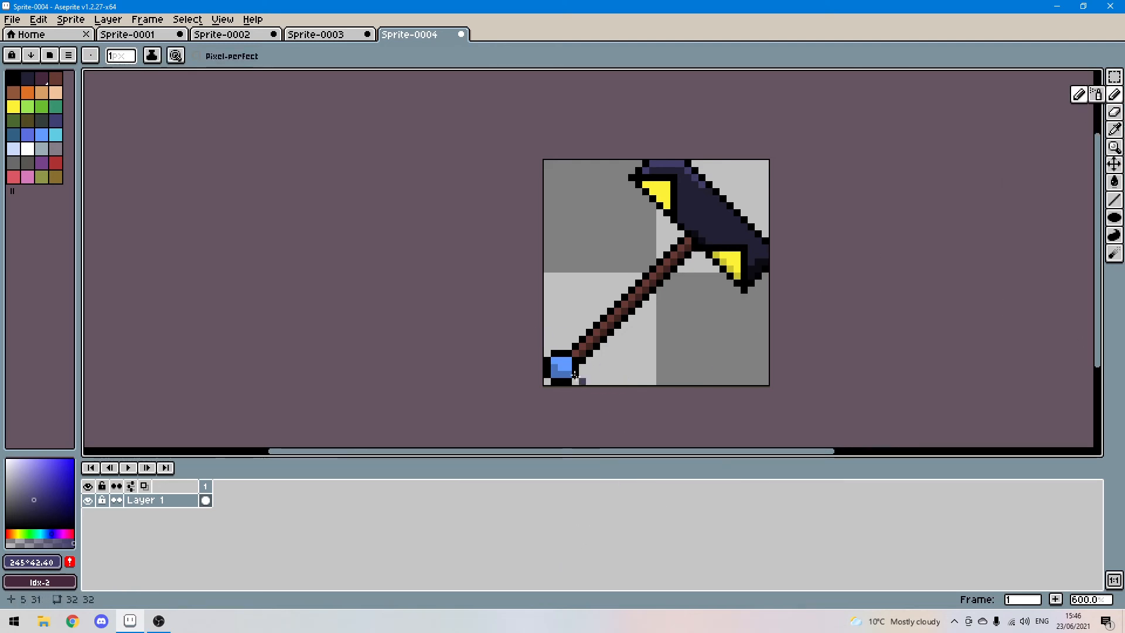